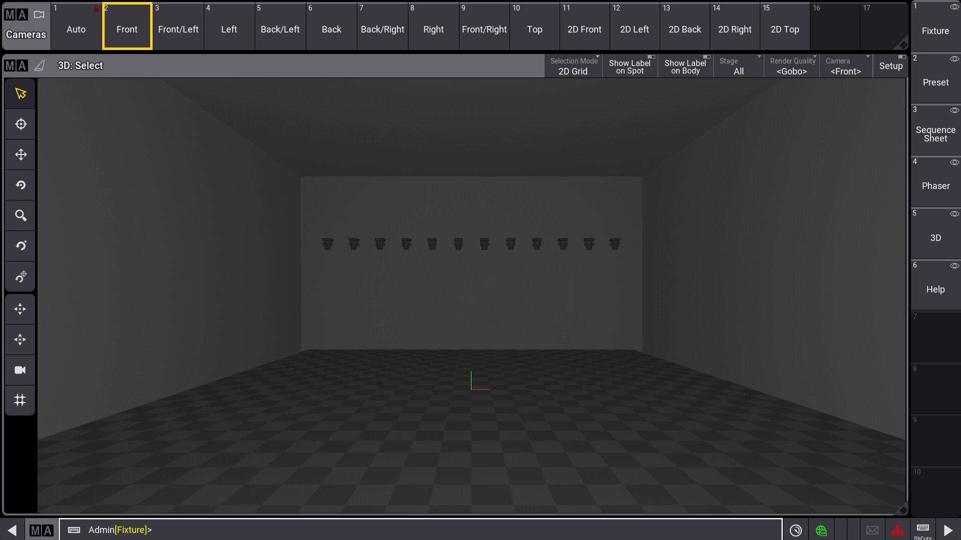
Step: On the empty view 7, add a Groups pool window in the lower area and a Selection Grid window above it
left_click(935, 336)
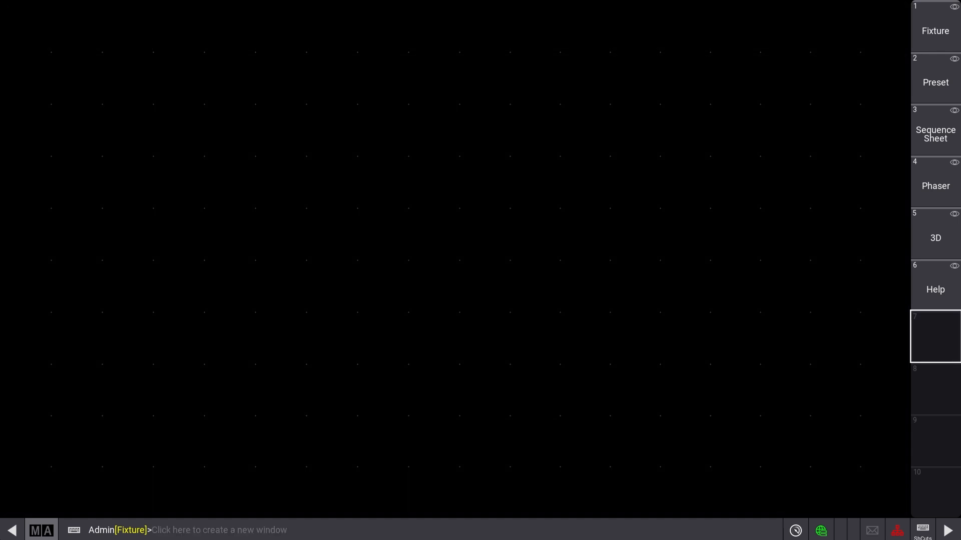
left_click(14, 377)
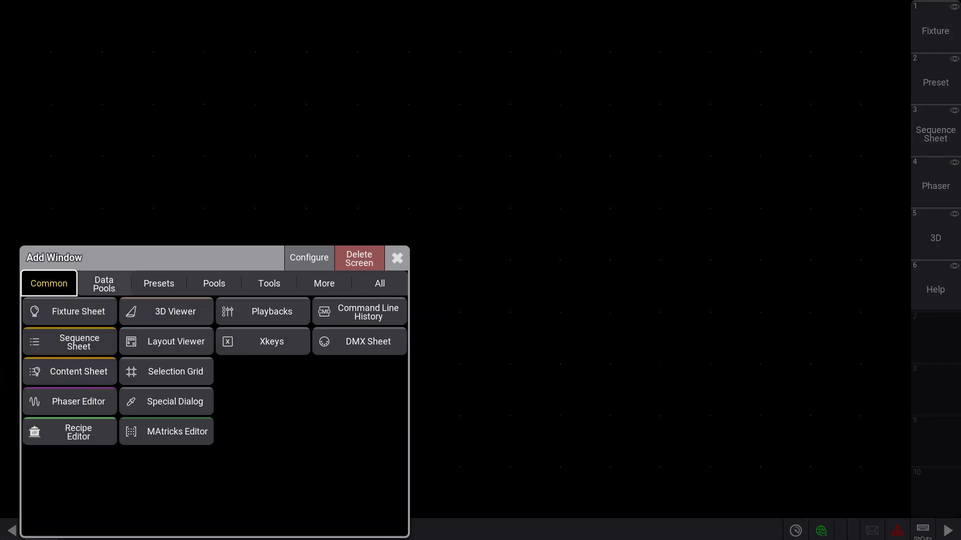
left_click(104, 284)
left_click(69, 457)
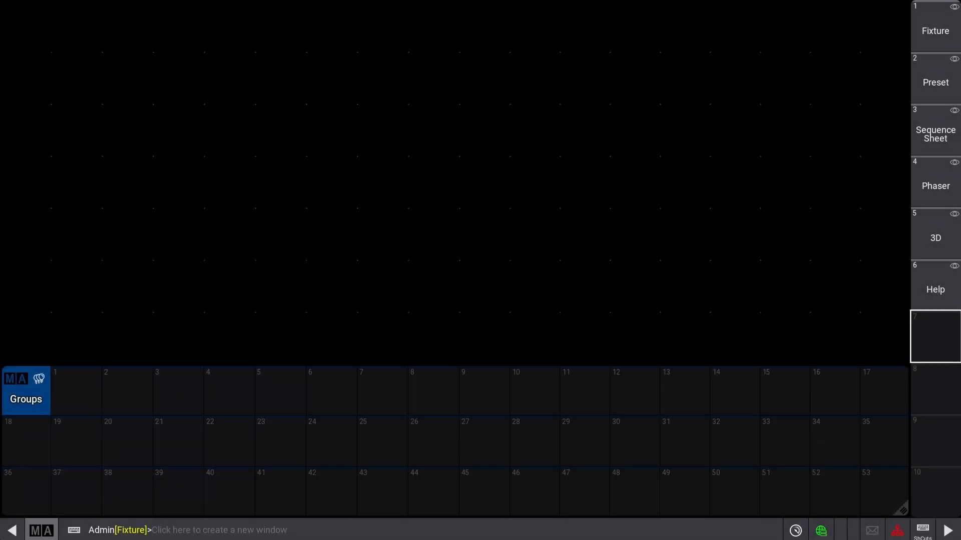
left_click(16, 22)
left_click(44, 58)
left_click(165, 146)
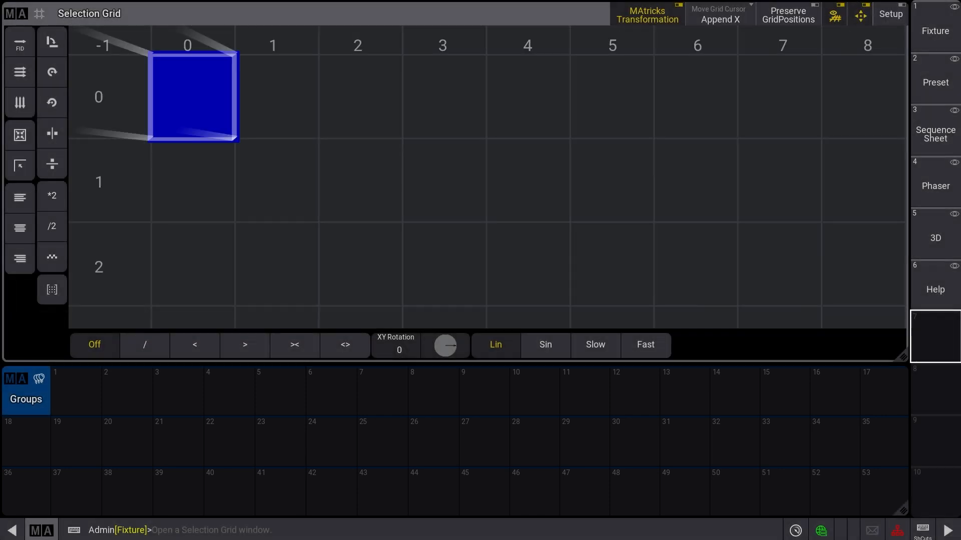
Step: Store the current window layout as view 7 and name it Groups
key("s")
left_click(935, 336)
type("Groups")
key("Return")
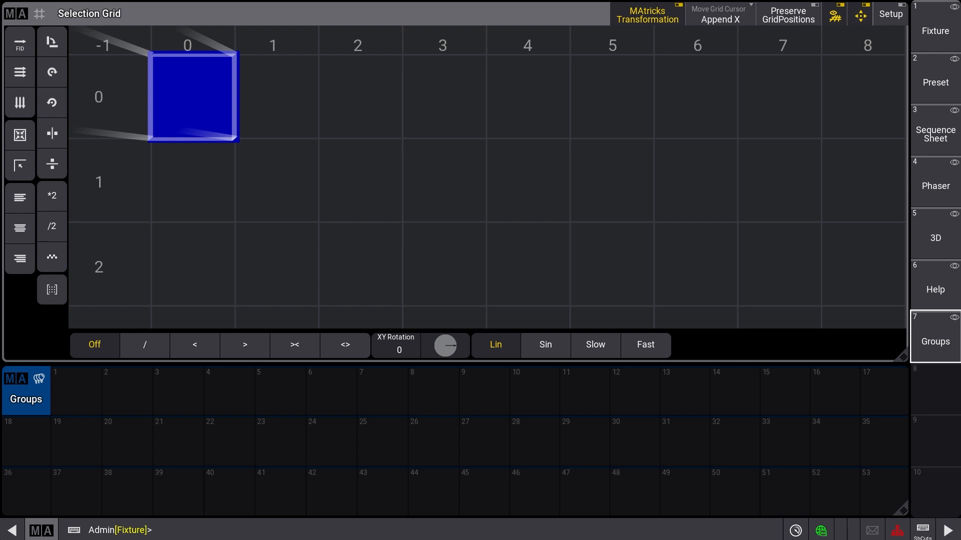
Step: Select fixtures 101 thru 112 and store them as group 1
type("101")
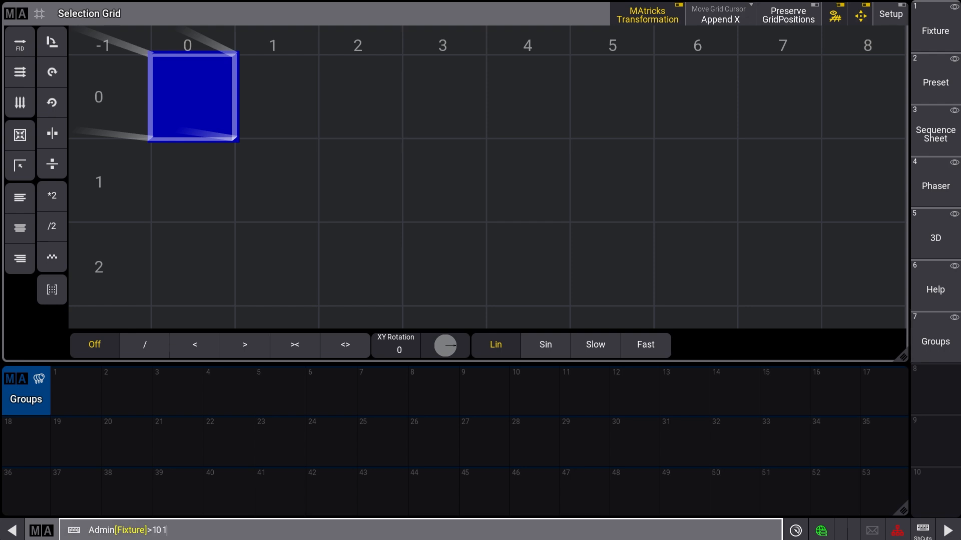
type(" thru 112")
key("Return")
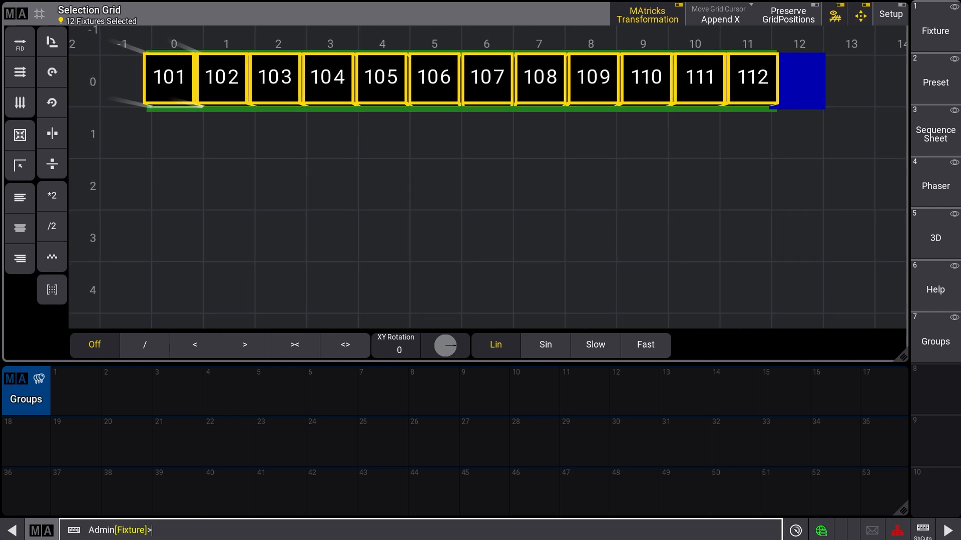
key("s")
left_click(76, 391)
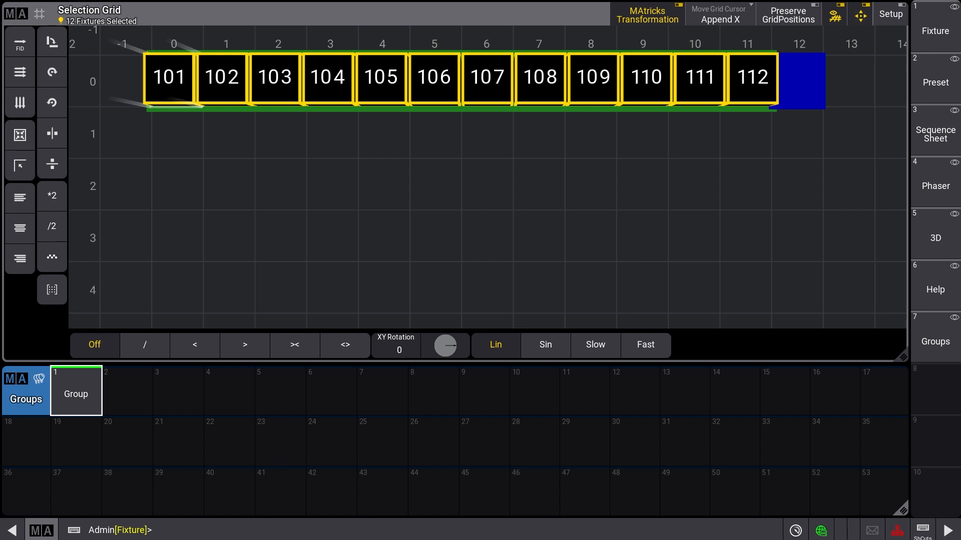
Step: Label group 1 as Viper Washes
left_click(76, 394)
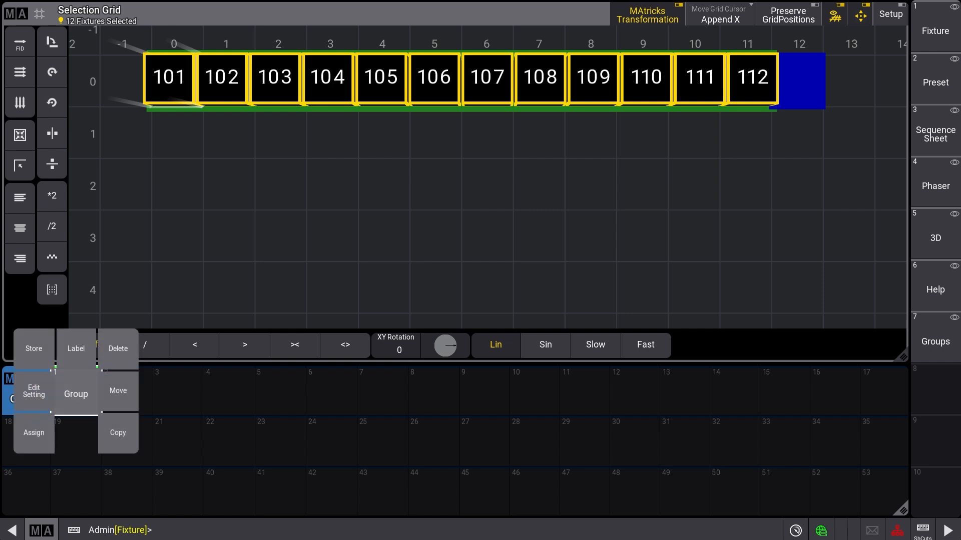
left_click(76, 348)
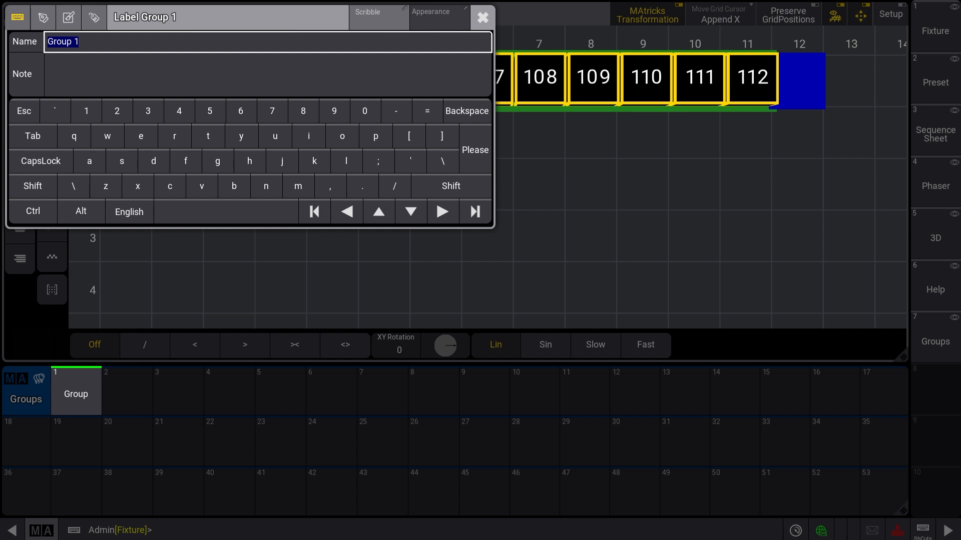
type("Viper Washes")
key("Return")
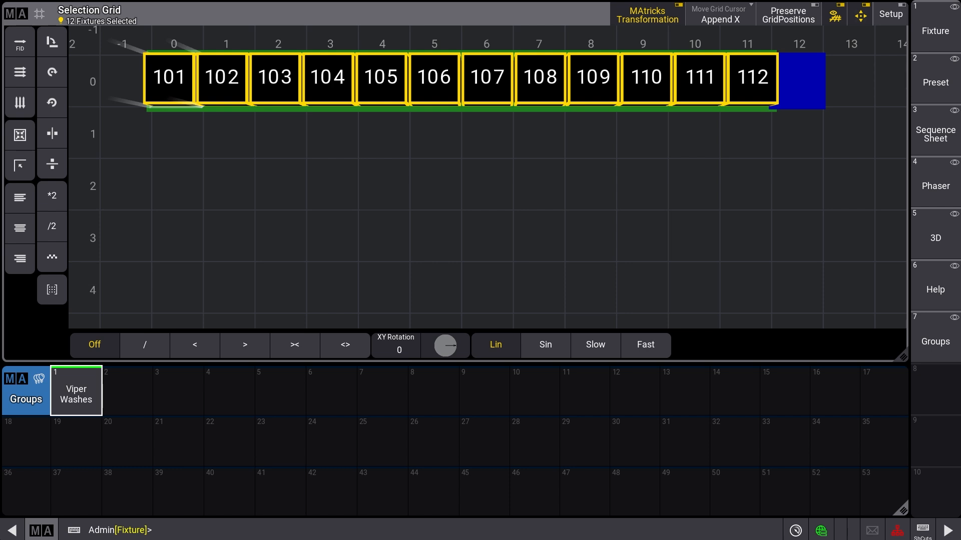
Step: Turn on Setup mode in the Selection Grid and move fixtures 103 to 109 to row 3, starting at column -1
left_click(891, 14)
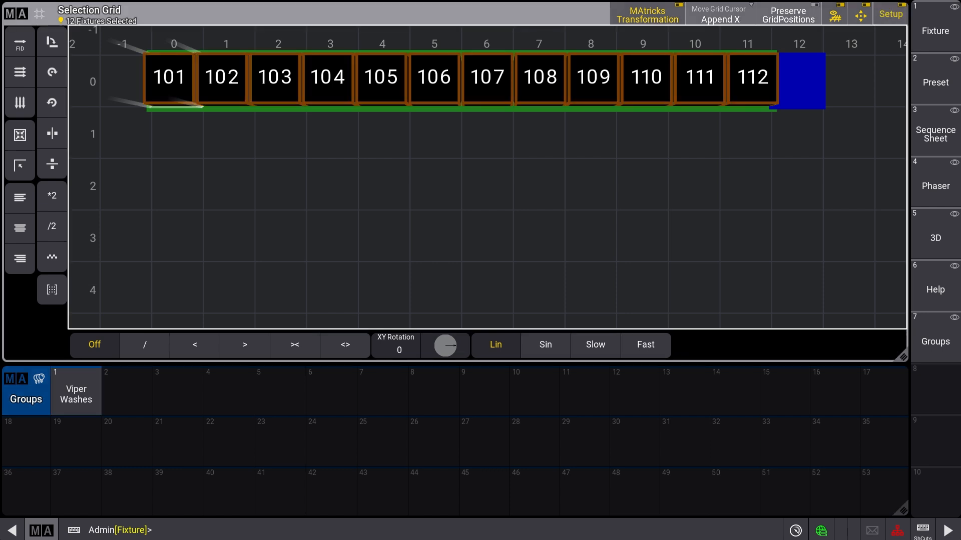
left_click_drag(567, 171, 283, 49)
left_click_drag(381, 79, 260, 228)
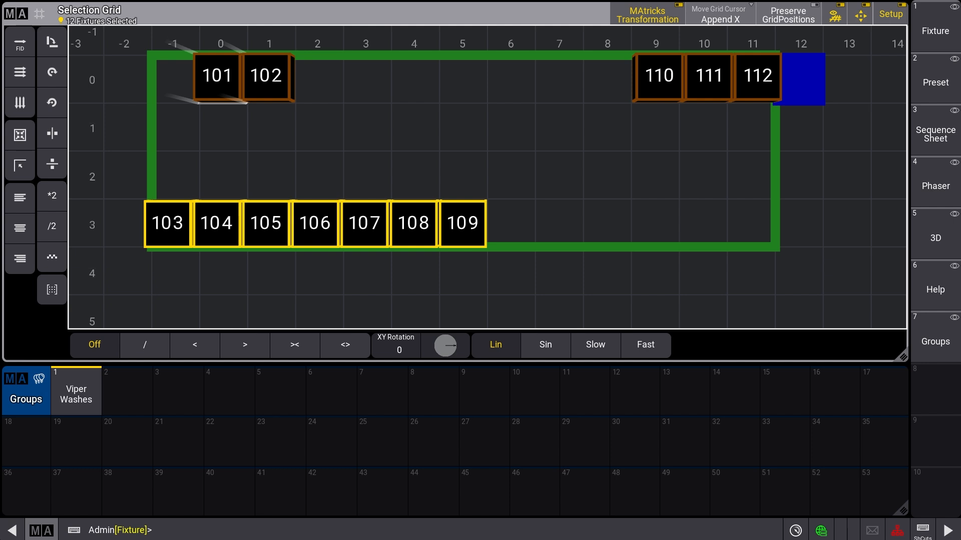
Step: Store the moved fixtures 103 to 109 as group 2 with Preserve GridPositions on, and clear the selection
left_click(788, 14)
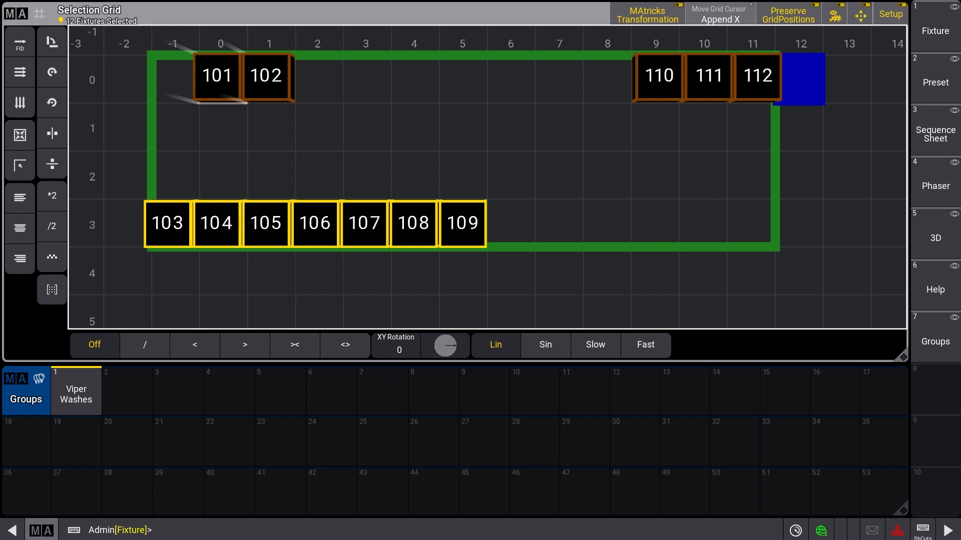
key("s")
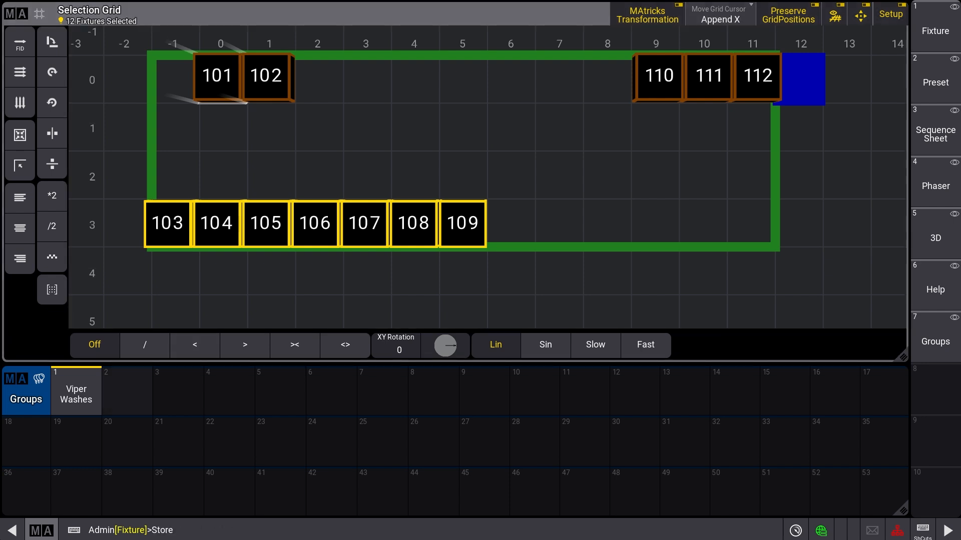
left_click(128, 391)
key("c")
key("c")
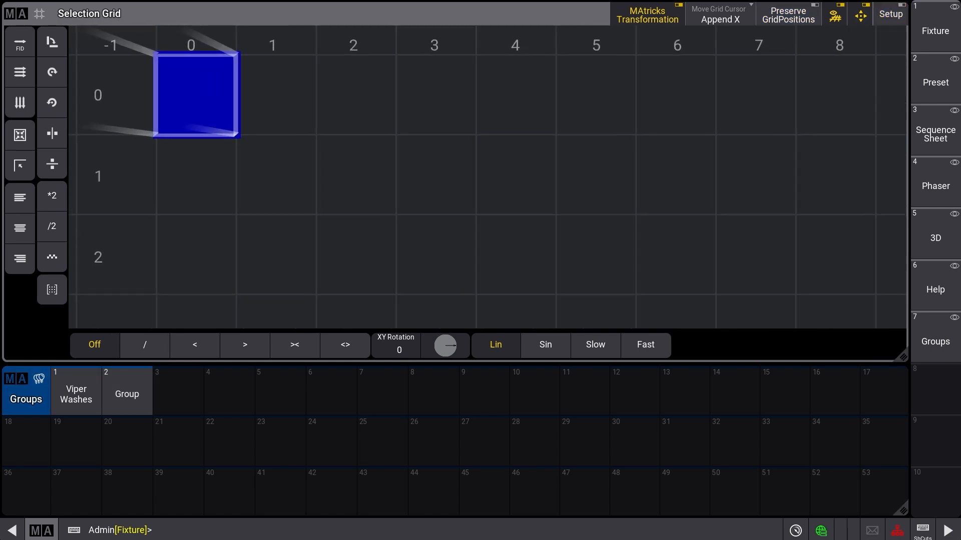
Step: Recall group 2 to check its grid positions, and delete the group
left_click(127, 391)
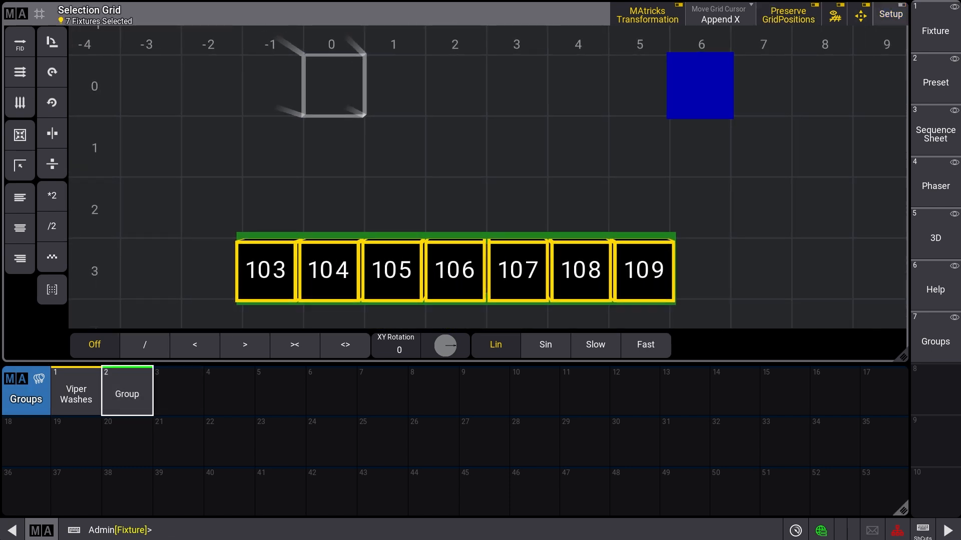
key("Delete")
left_click(127, 391)
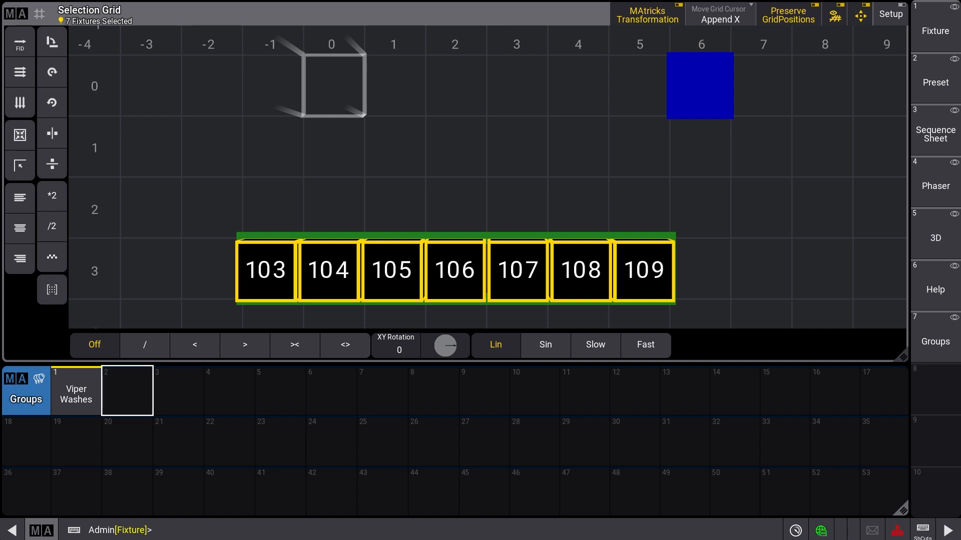
Step: Turn off Preserve GridPositions and recall the Viper Washes group in the Selection Grid with Setup mode on
left_click(788, 15)
left_click(77, 391)
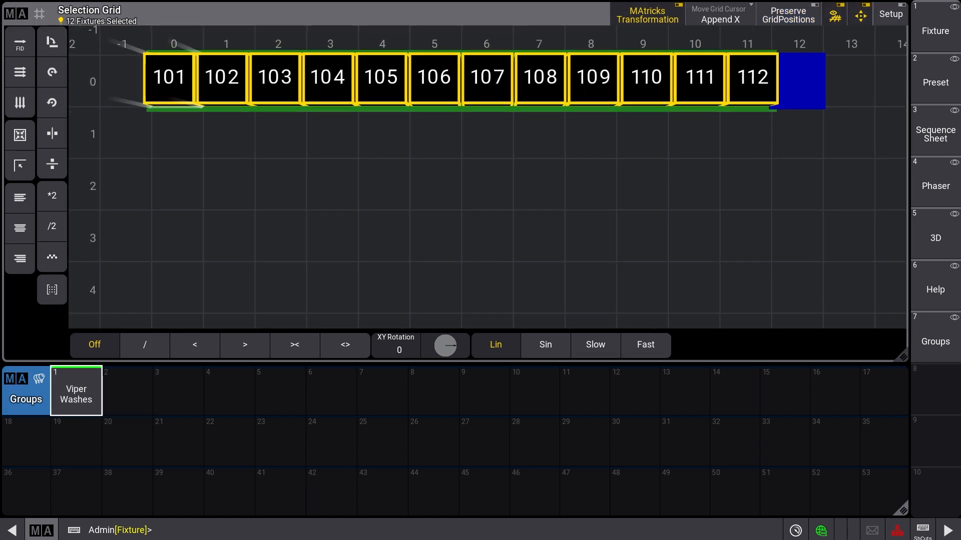
left_click(451, 225)
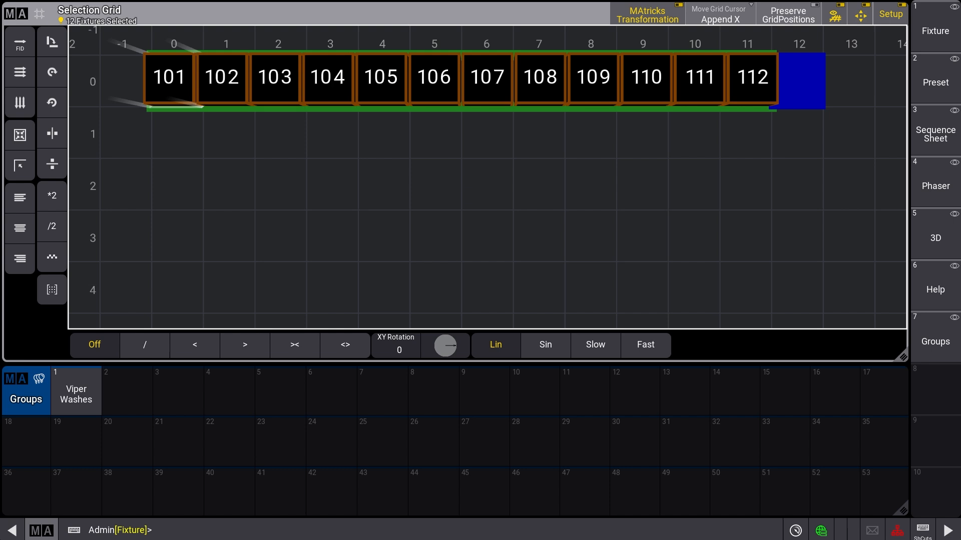
Step: Pick fixtures 101 to 106 in the Selection Grid and store them as group 2 named Left
left_click_drag(150, 150, 458, 90)
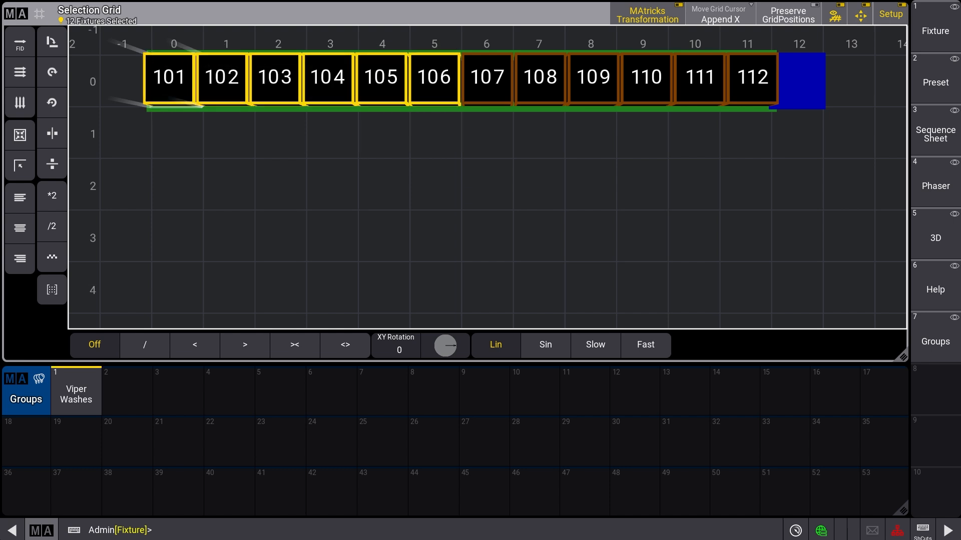
key("s")
left_click(127, 391)
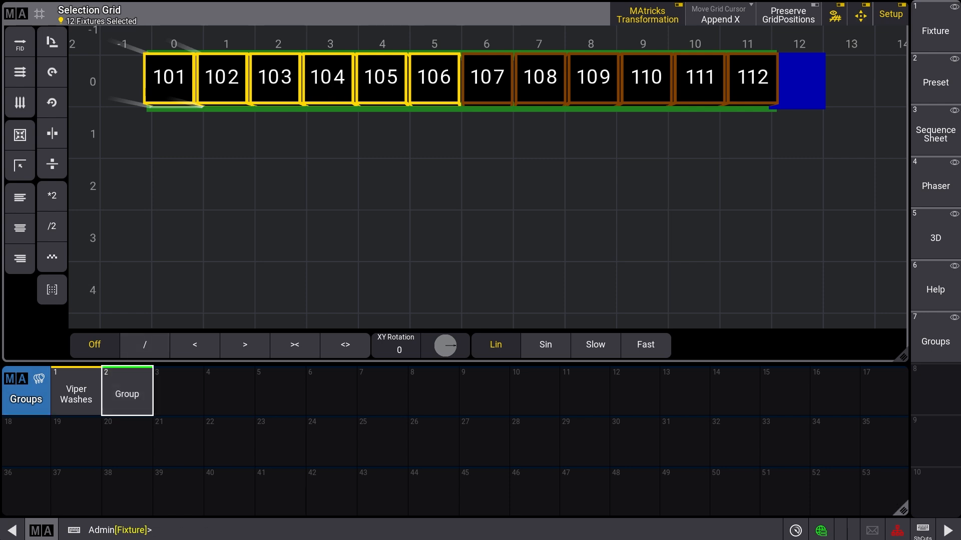
type("Left")
key("Return")
Step: Pick fixtures 107 to 112 in the Selection Grid and store them as group 3 named Right
left_click_drag(500, 206, 765, 70)
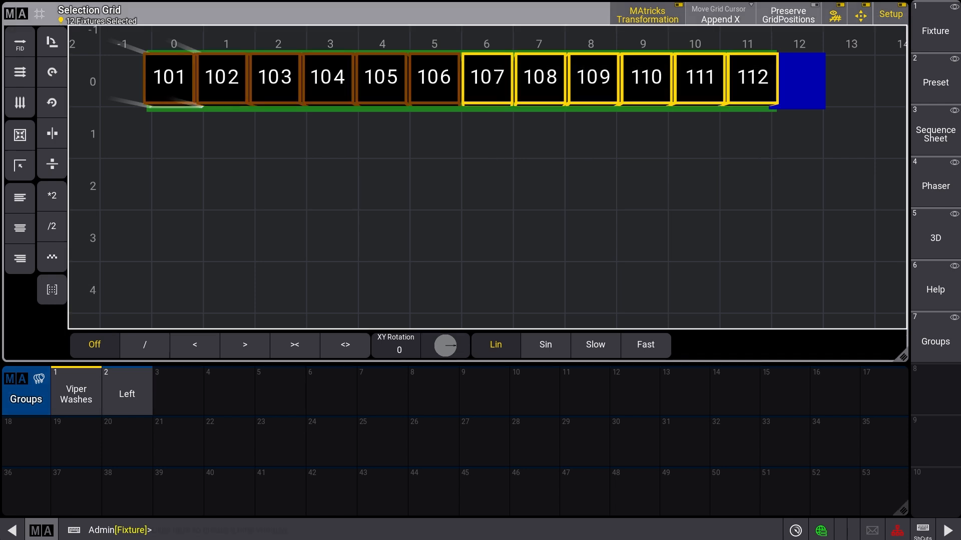
left_click(177, 390)
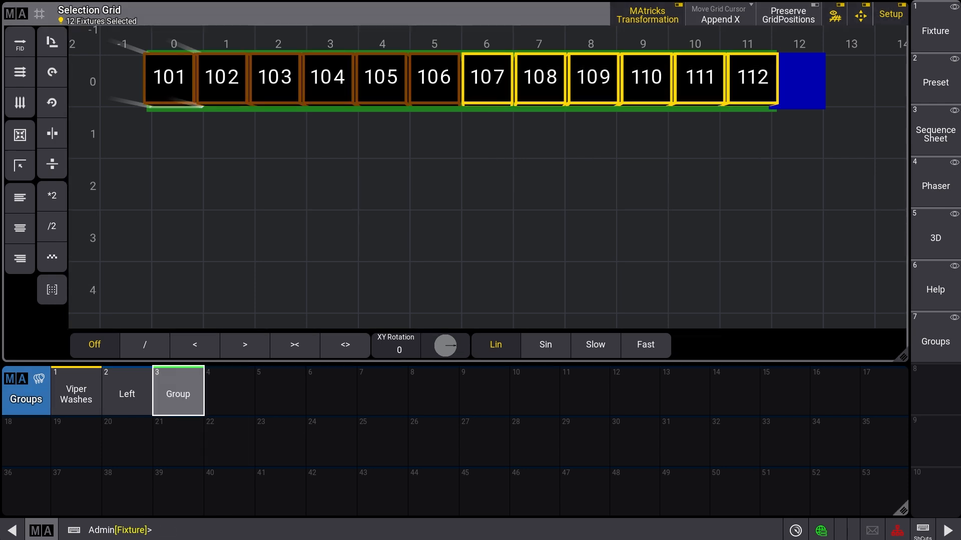
type("Right")
key("Return")
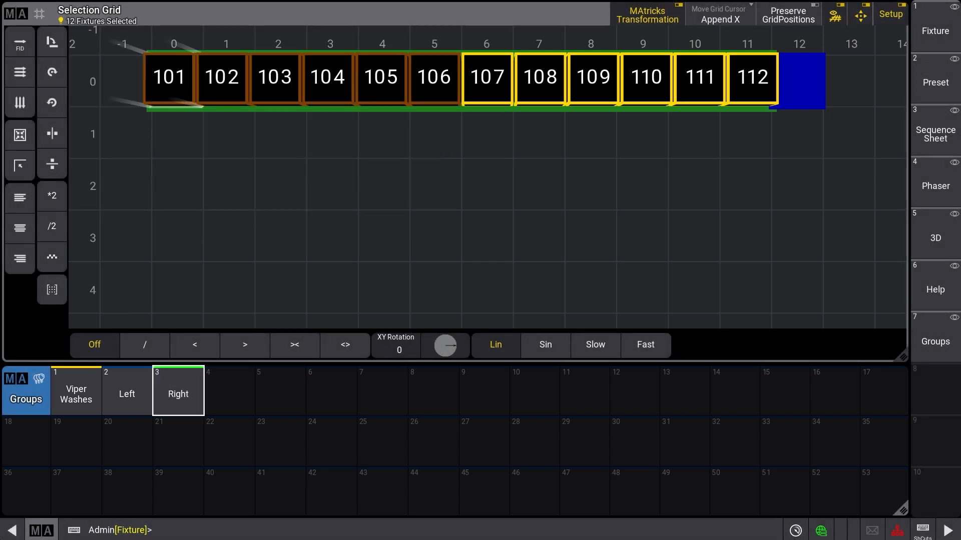
Step: Pick fixtures 101, 103, 105, 107, 109 and 111 and store them as group 4 named Odd
left_click(169, 78)
left_click(275, 78)
left_click(381, 78)
left_click(487, 78)
left_click(593, 78)
left_click(700, 78)
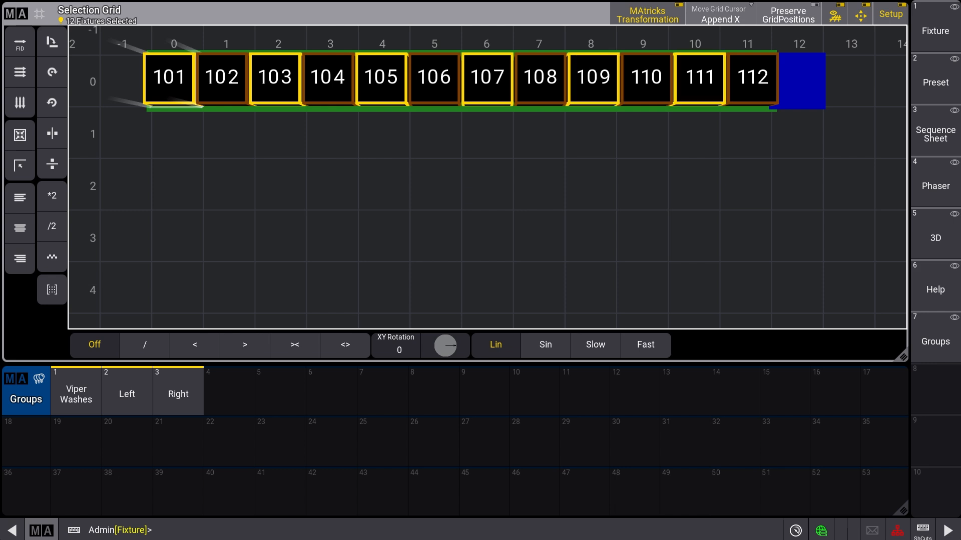
left_click(229, 390)
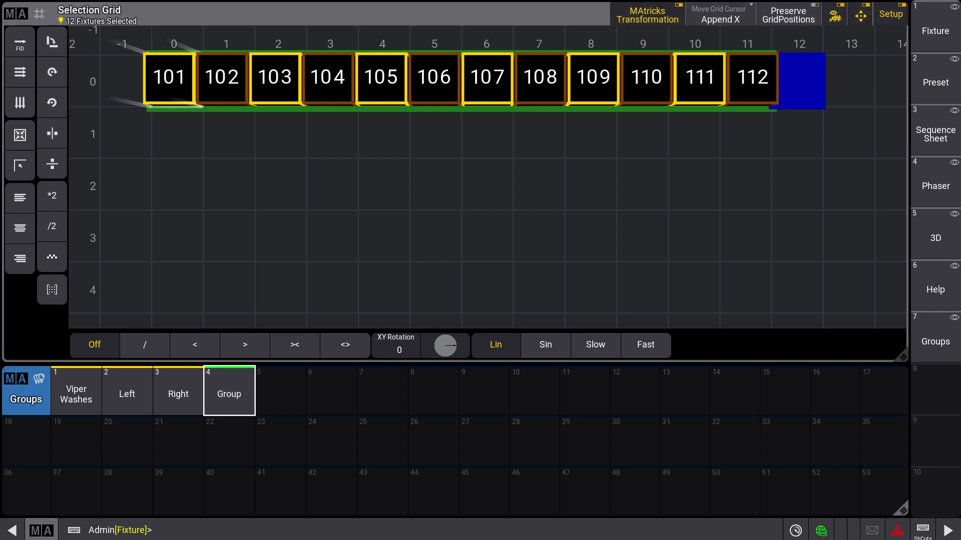
type("Odd")
key("Return")
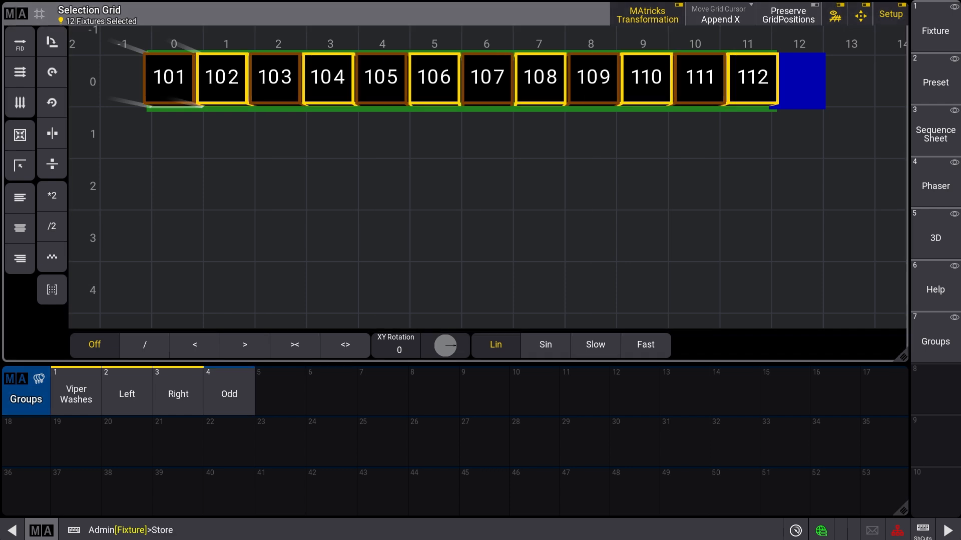
Step: Store fixtures 102, 104, 106, 108, 110 and 112 as group 5 named Even, and clear the selection
left_click(280, 390)
type("Even")
key("Return")
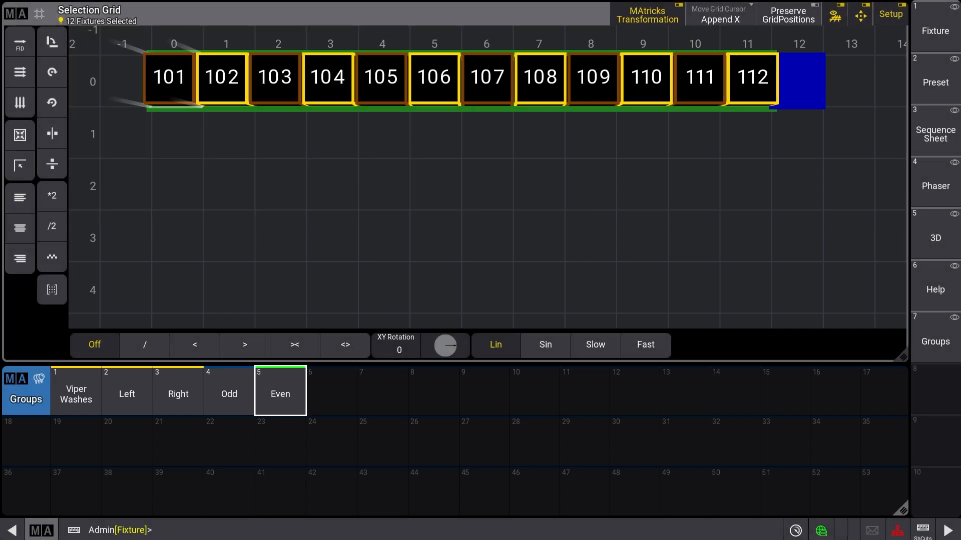
key("c")
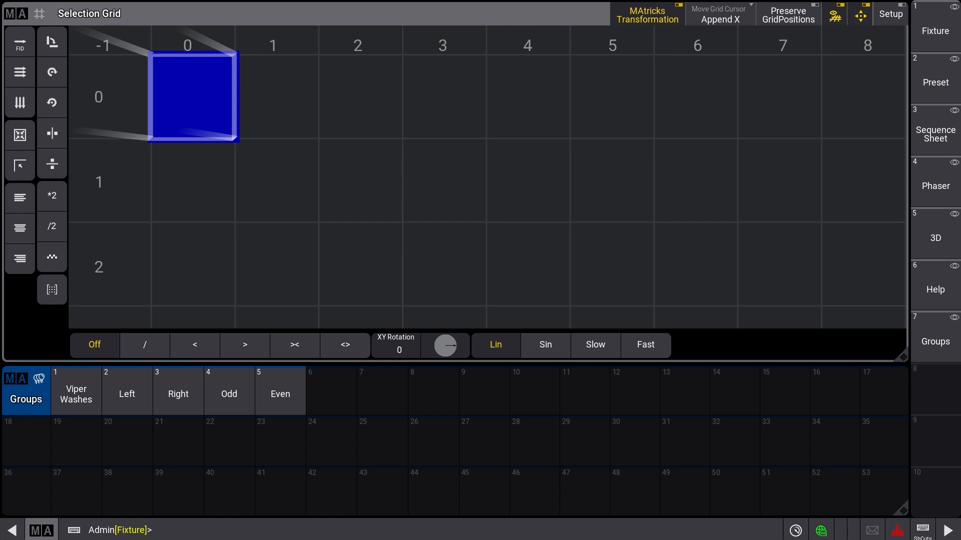
Step: On the empty view 8, add a Groups pool window across the lowest two rows
key("F11")
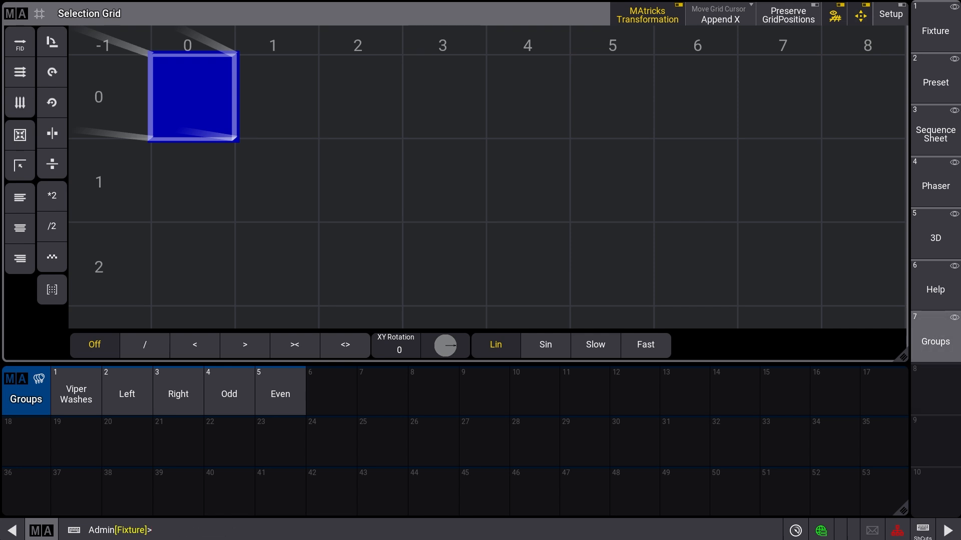
left_click(935, 389)
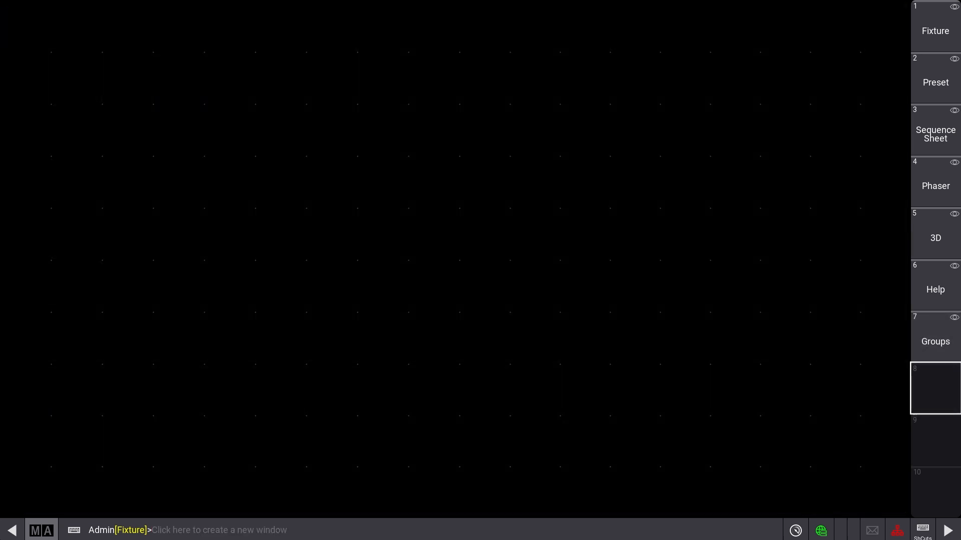
left_click(59, 432)
left_click(99, 284)
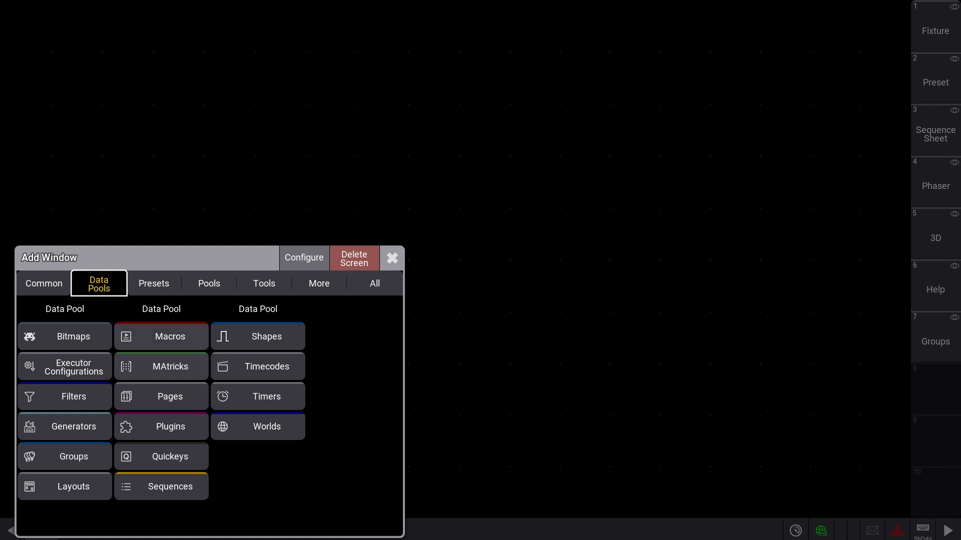
left_click(65, 457)
Step: Add a Color preset pool window directly above the Groups pool
left_click(14, 219)
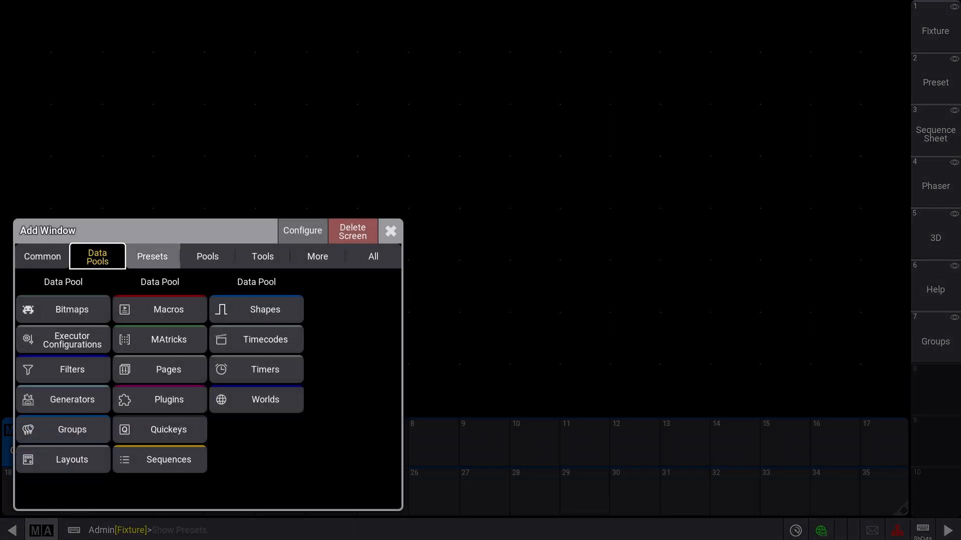
left_click(152, 256)
left_click(168, 400)
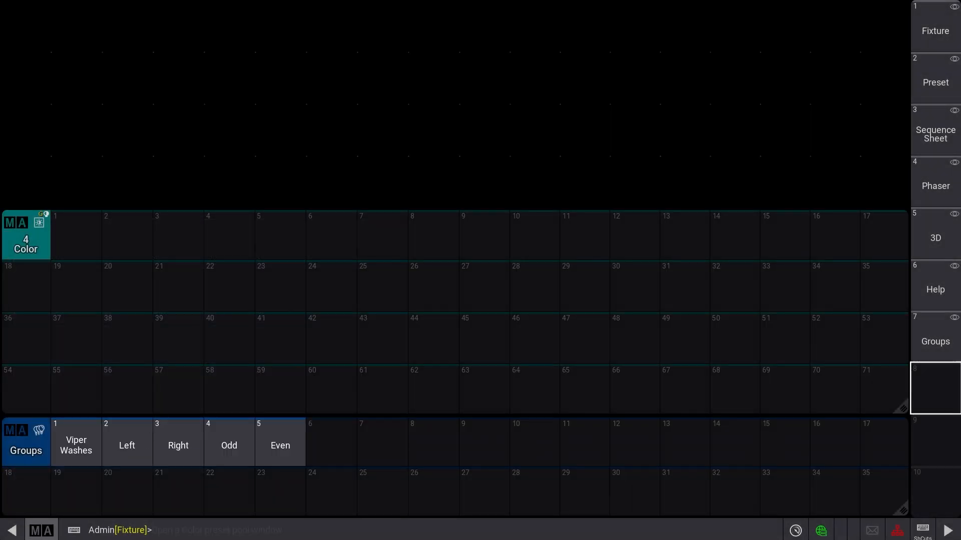
Step: Add a two-row Position preset pool above the Color pool and a two-row Dimmer preset pool above that
left_click(21, 118)
left_click(175, 239)
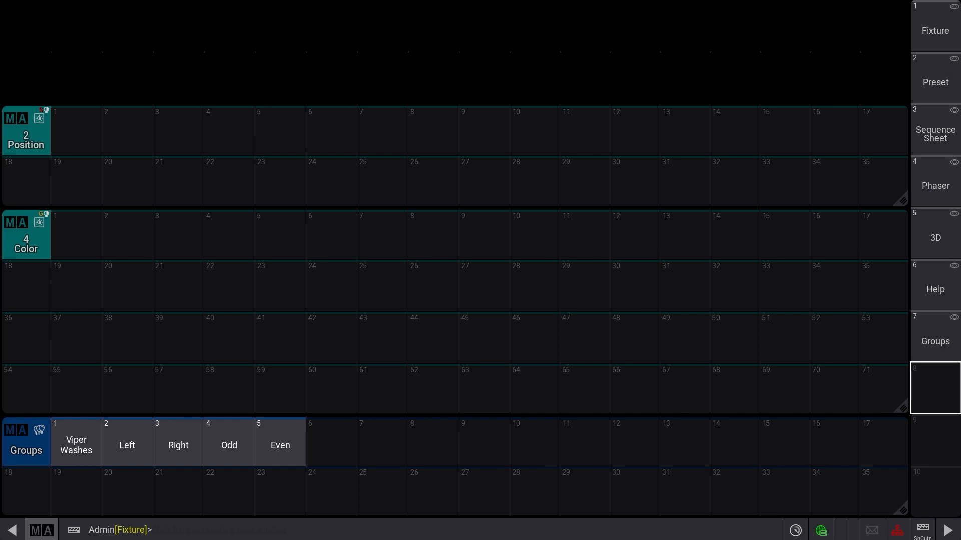
left_click(10, 13)
left_click(157, 102)
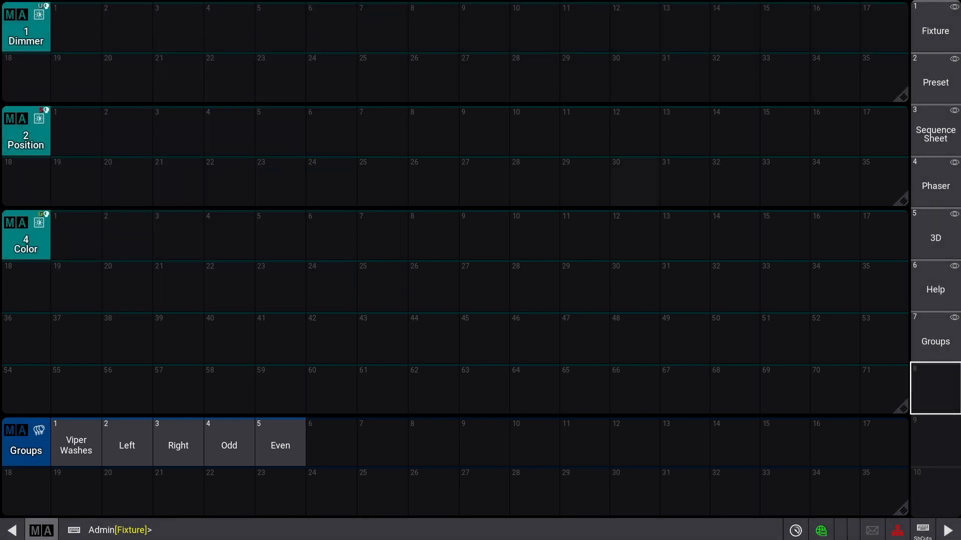
Step: Store the window layout as view 8 and name it Presets
key("s")
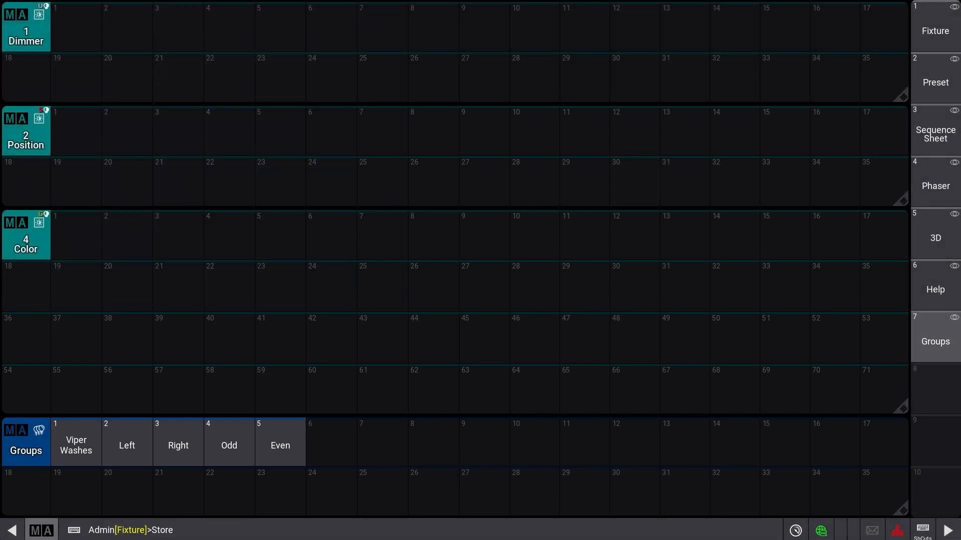
left_click(935, 389)
type("Presets")
key("Return")
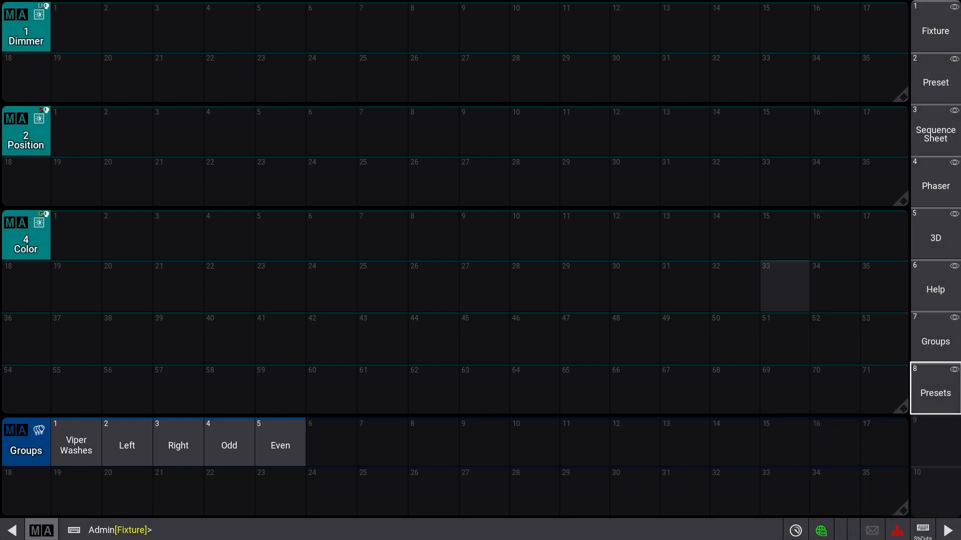
Step: Select the Viper Washes group, set its dimmer to 100 and store it as Dimmer preset 1
left_click(76, 444)
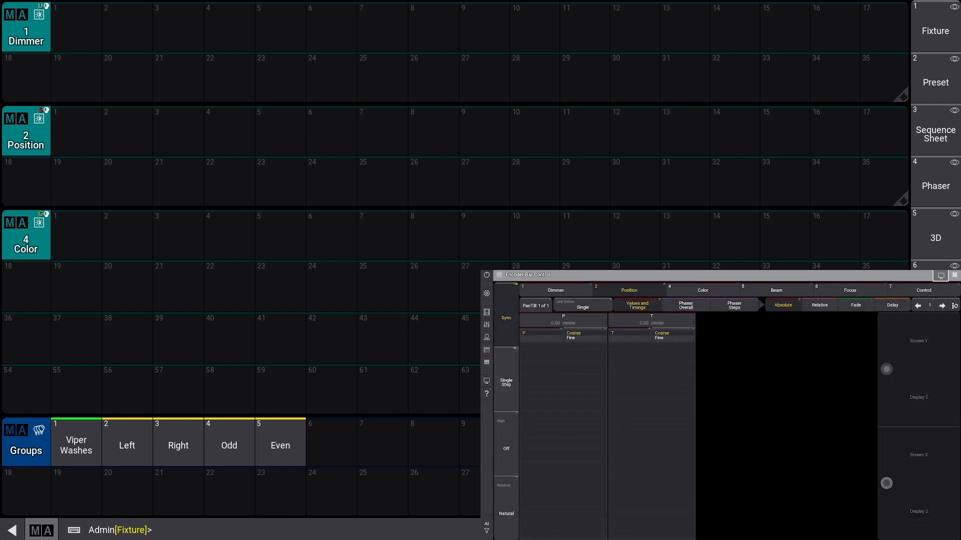
left_click(555, 290)
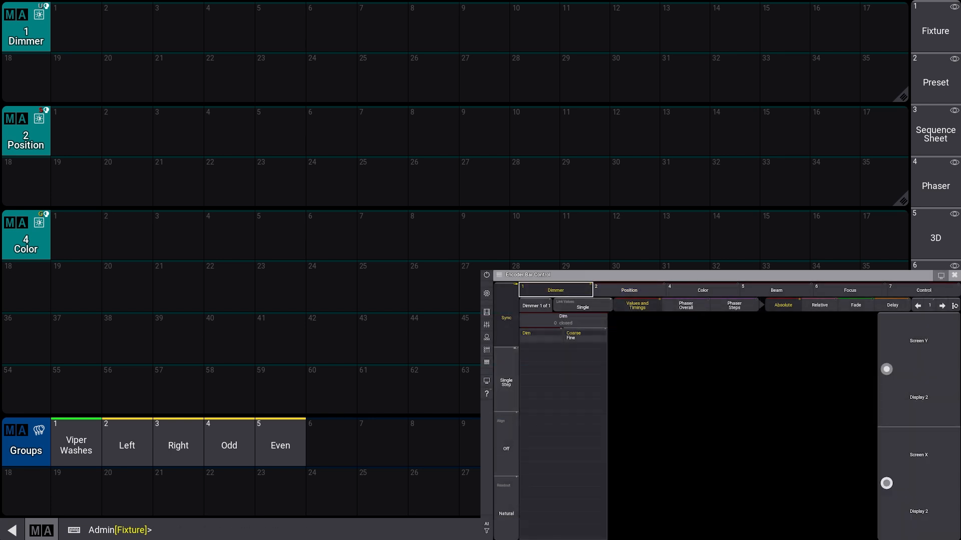
left_click(562, 319)
left_click(593, 415)
left_click(593, 434)
left_click(593, 434)
left_click(640, 454)
key("s")
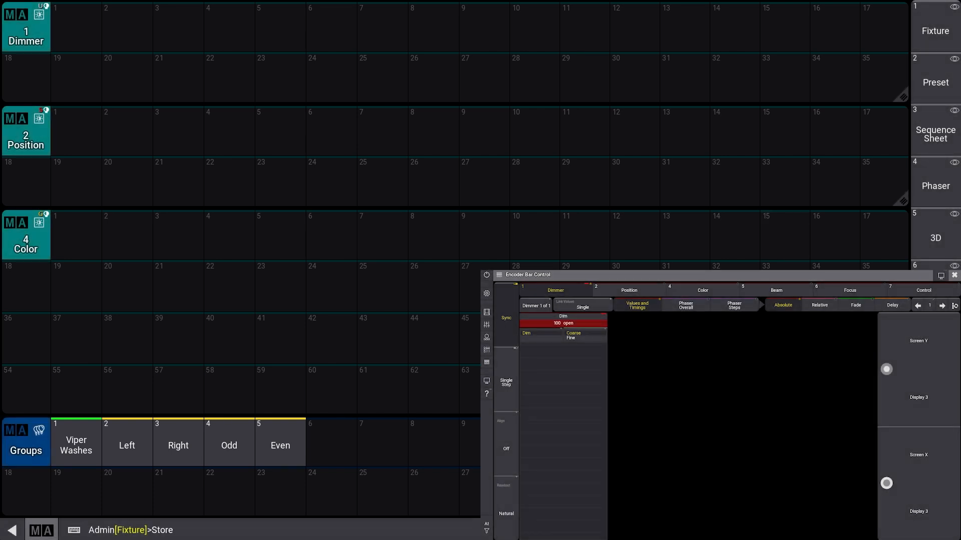
left_click(76, 27)
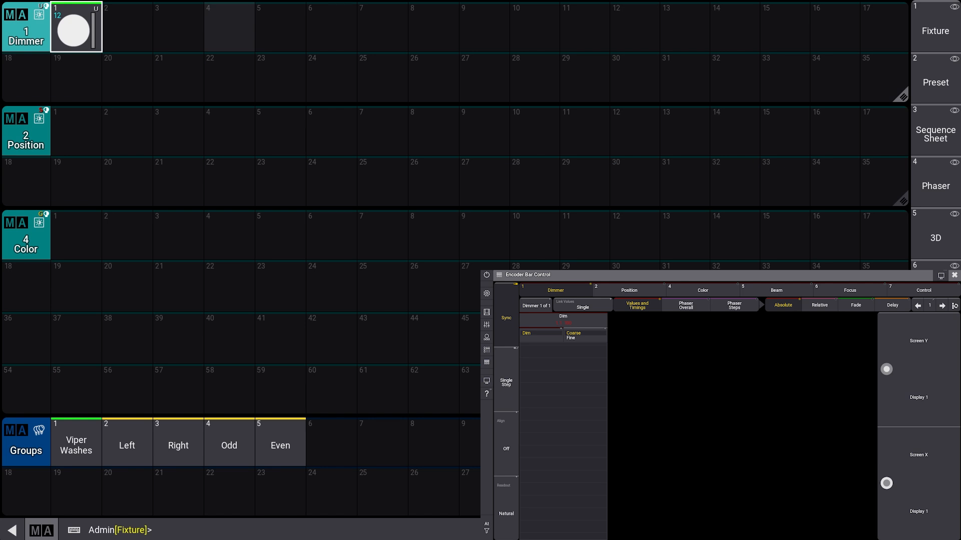
left_click(628, 290)
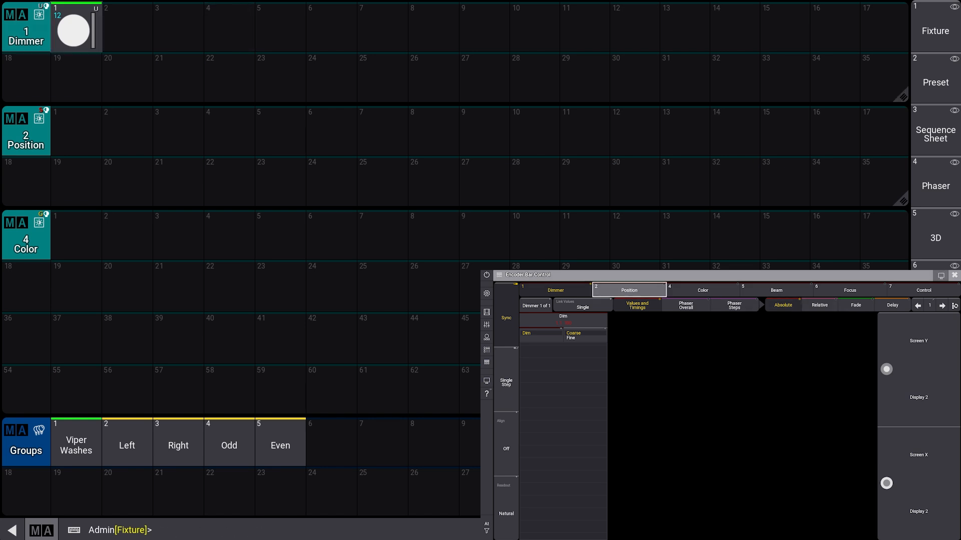
left_click(651, 319)
left_click(612, 415)
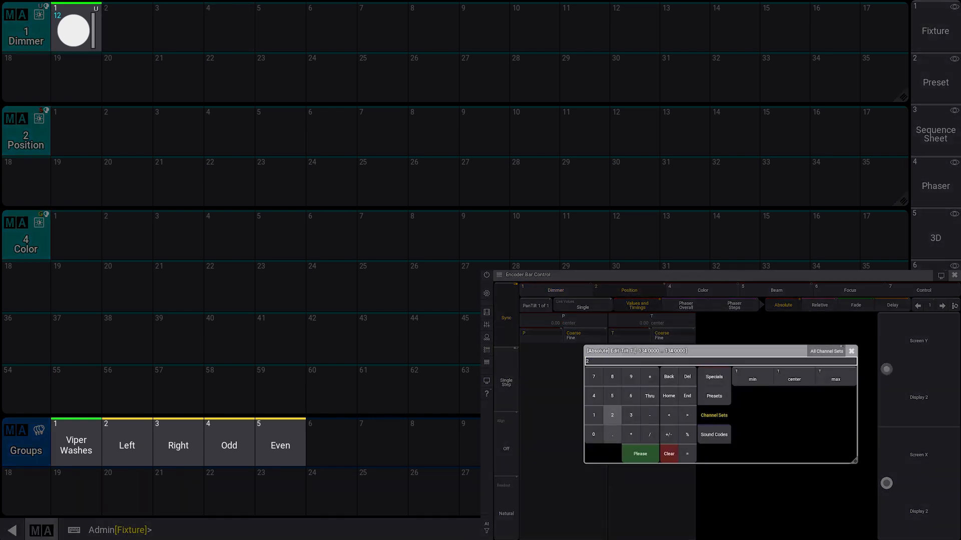
left_click(640, 454)
key("s")
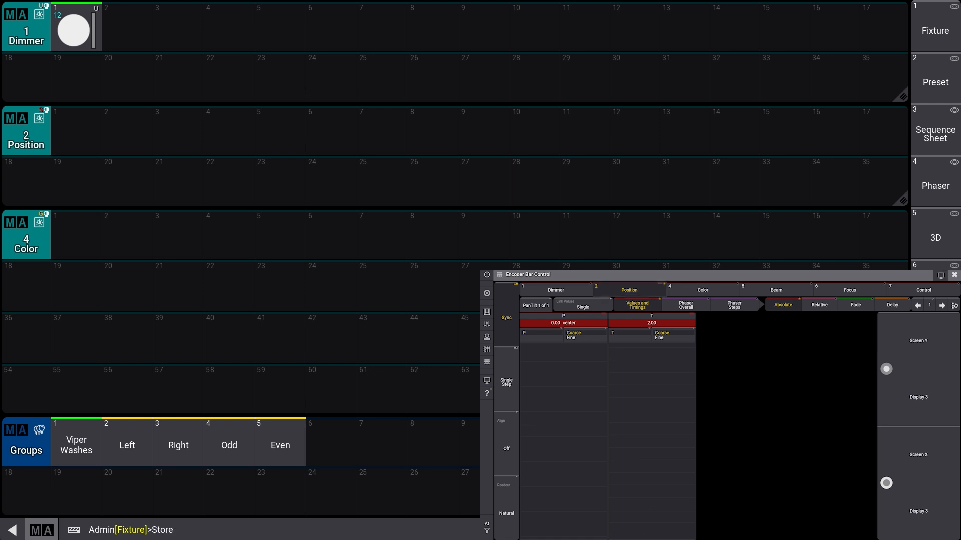
left_click(178, 286)
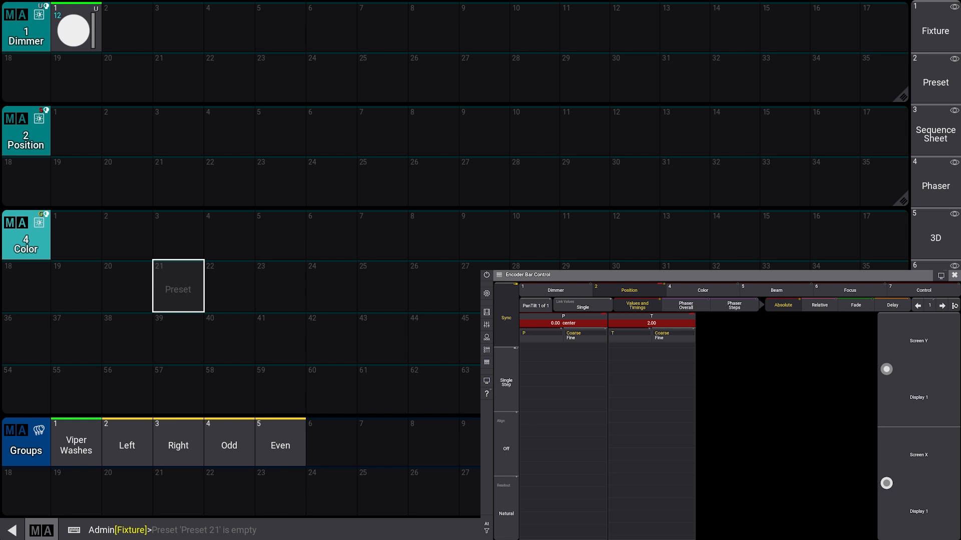
key("BackSpace")
key("BackSpace")
key("BackSpace")
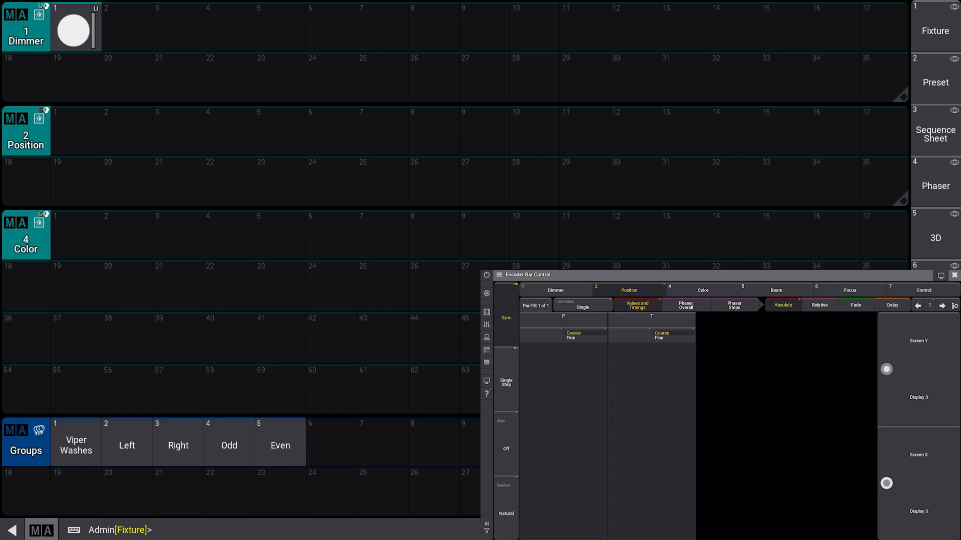
Step: Select the Viper Washes group, set its dimmer to 50 and store it as Dimmer preset 2
left_click(76, 442)
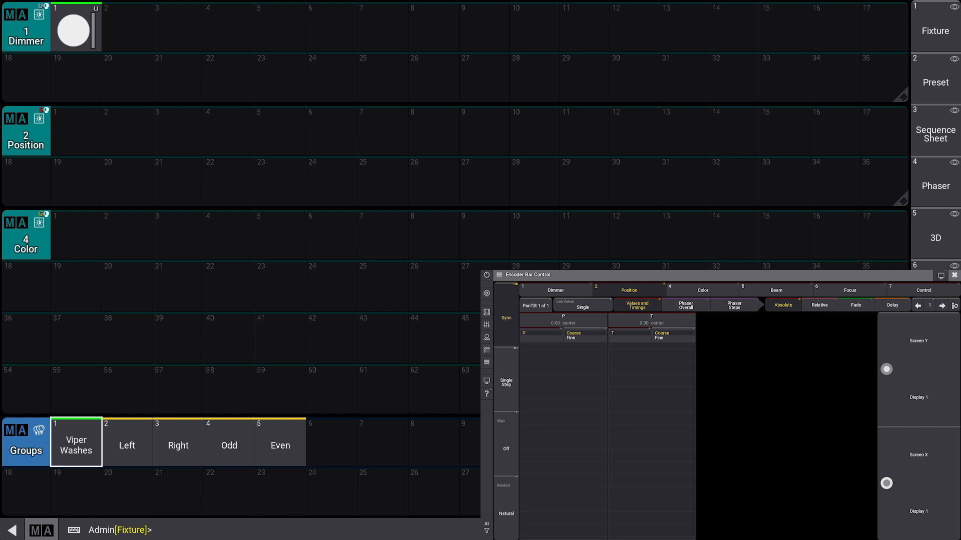
left_click(555, 290)
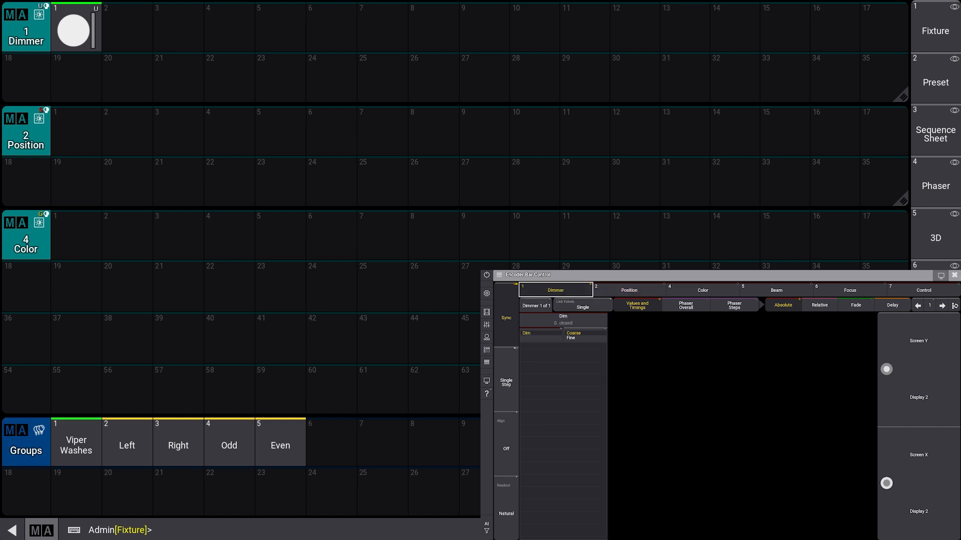
left_click(563, 320)
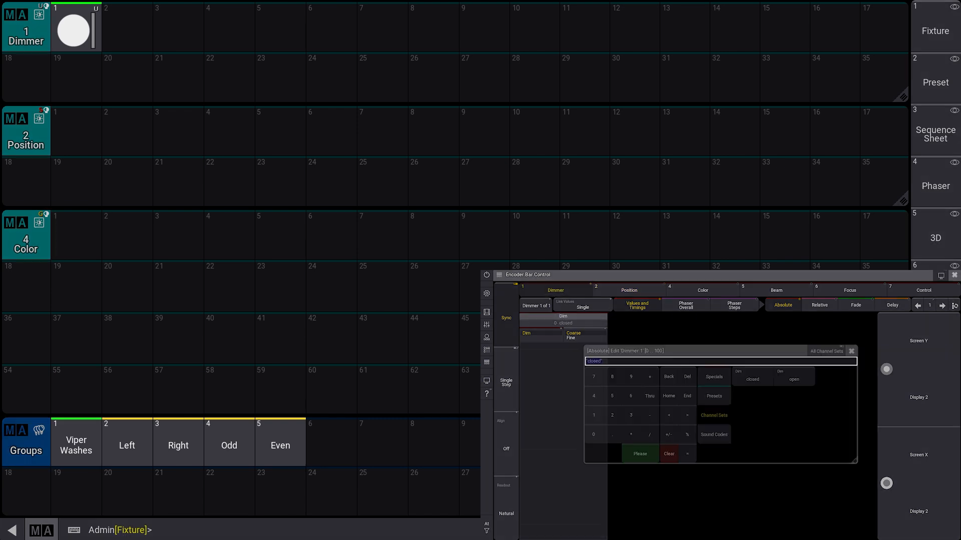
left_click(612, 396)
left_click(593, 435)
key("Return")
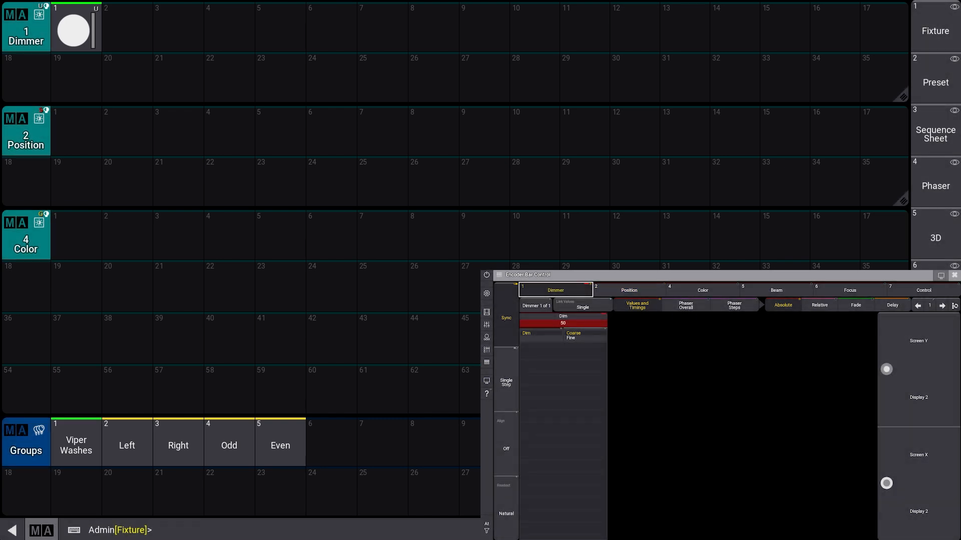
key("s")
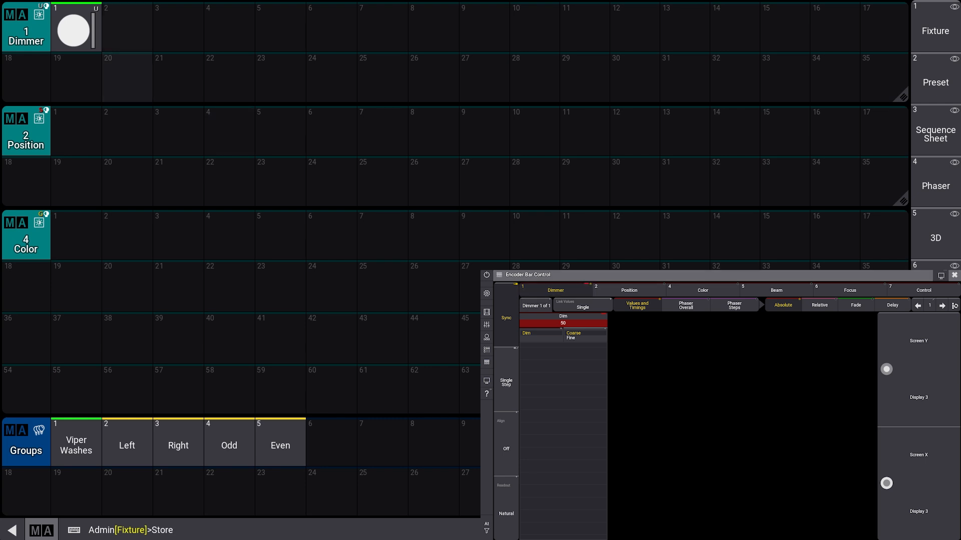
left_click(127, 30)
Step: Set the Viper Washes' dimmer to 0 and store it as Dimmer preset 3
left_click(563, 319)
left_click(594, 435)
key("Return")
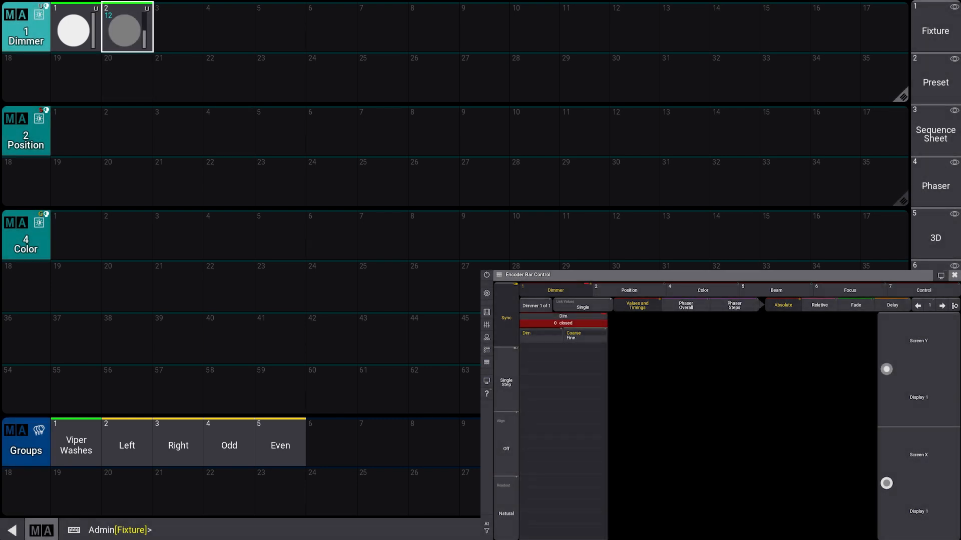
key("s")
left_click(178, 27)
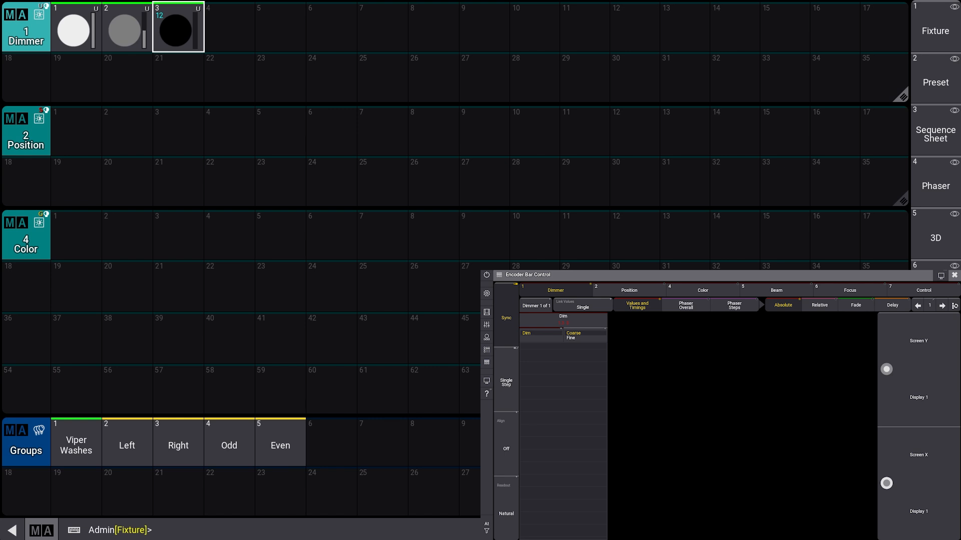
Step: Set the washes' tilt to -45 and store it as Position preset 1 named -45
left_click(628, 291)
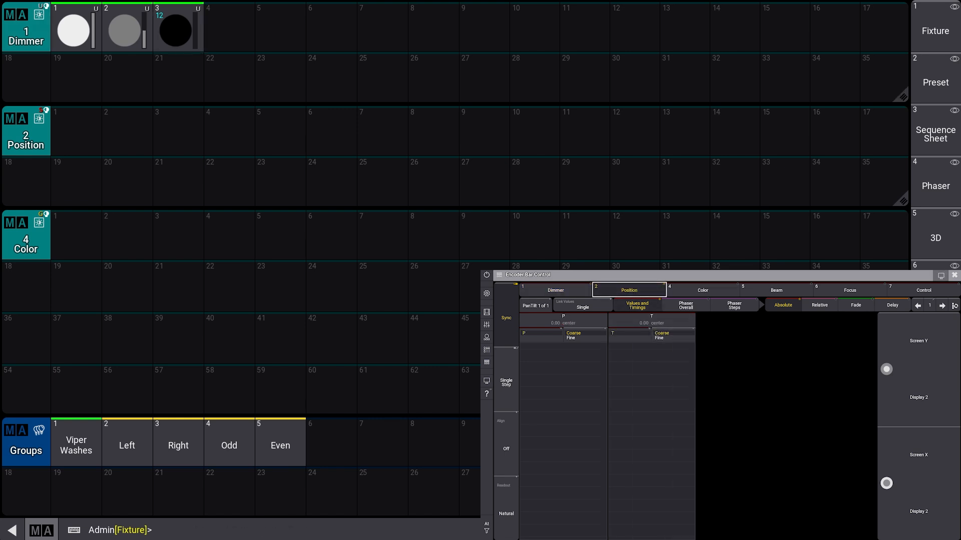
left_click(652, 319)
left_click(650, 415)
left_click(593, 396)
left_click(611, 395)
left_click(640, 454)
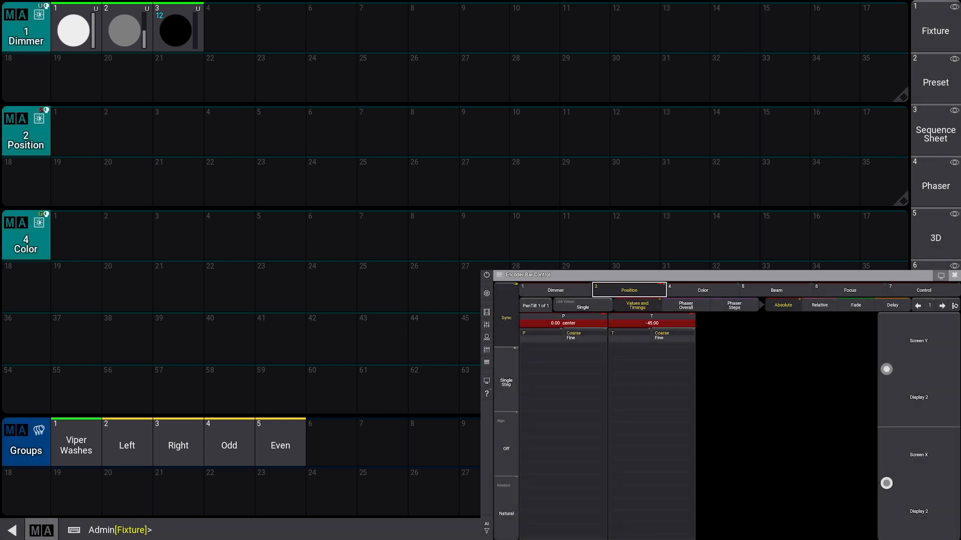
key("s")
left_click(76, 134)
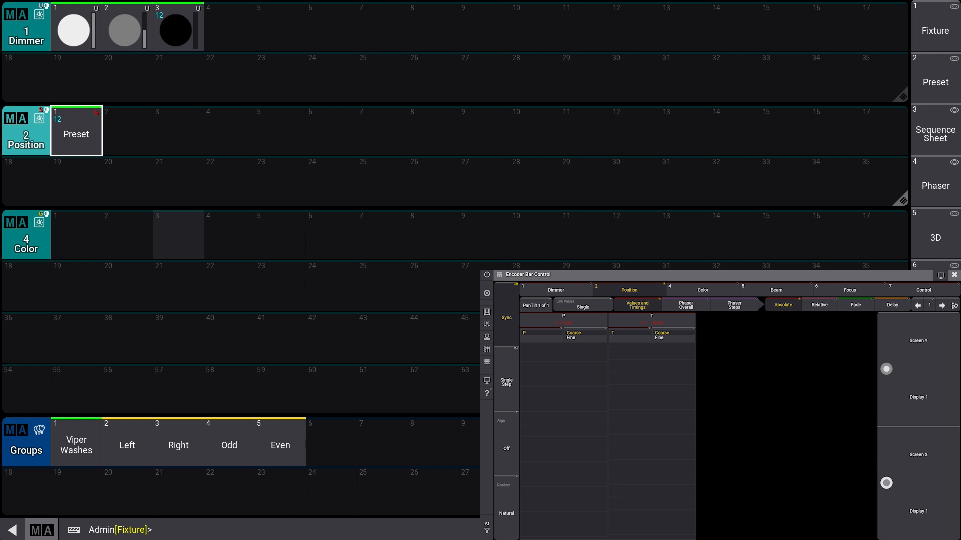
type("-45")
key("Return")
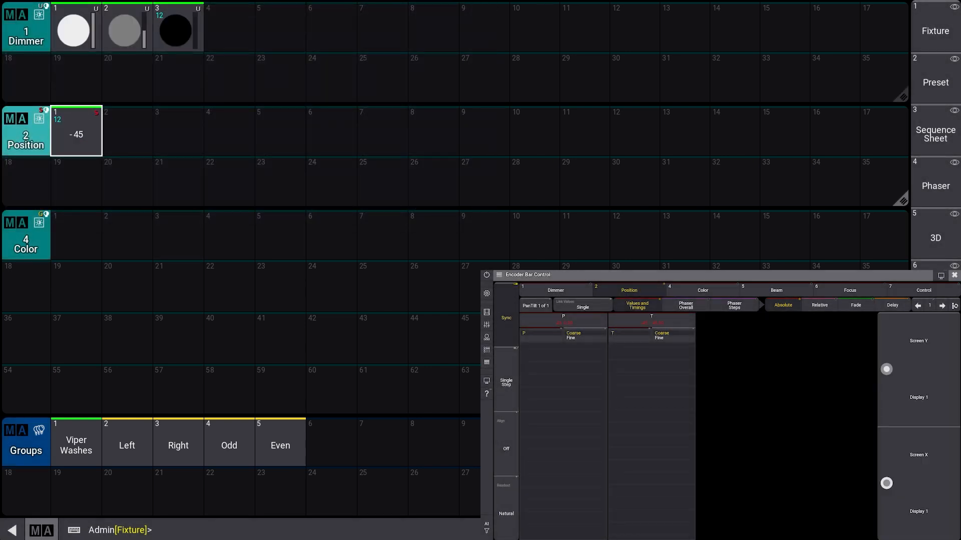
Step: Set green and blue to 0 for the washes and store the red as Color preset 1
left_click(703, 290)
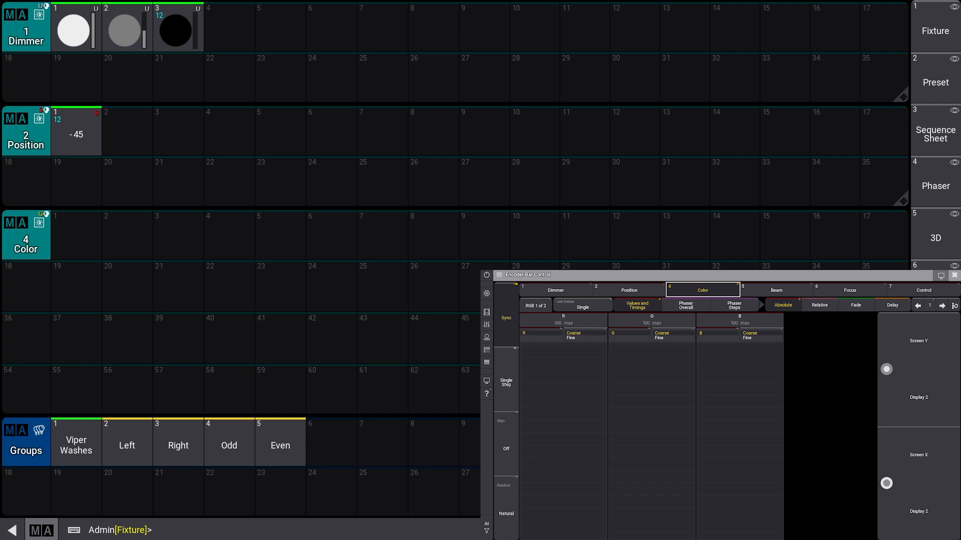
left_click(649, 318)
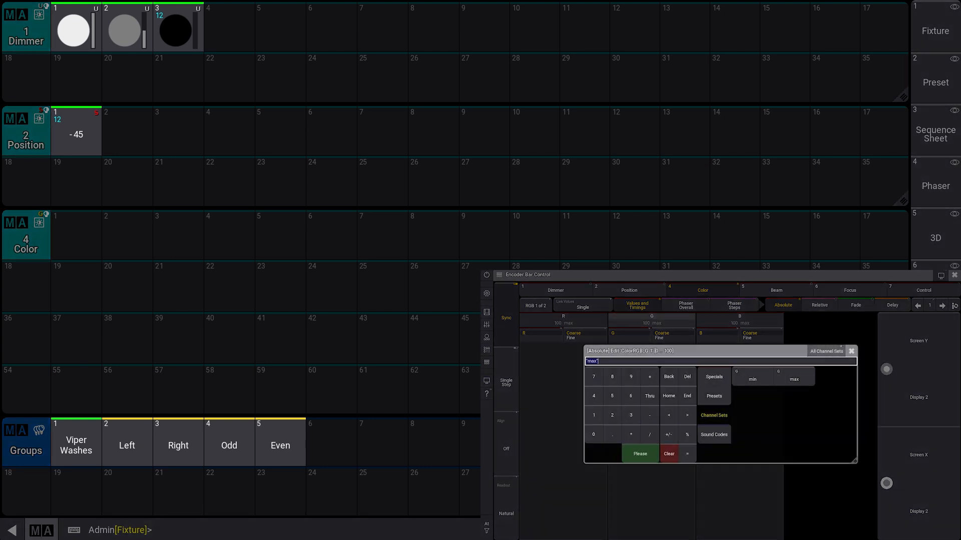
left_click(596, 434)
key("Return")
left_click(739, 319)
left_click(593, 434)
key("Return")
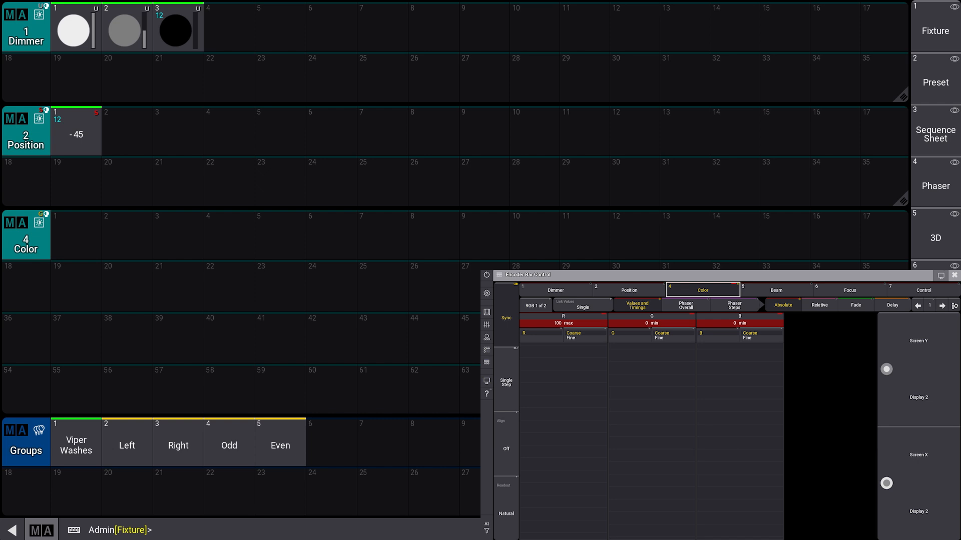
key("s")
left_click(76, 236)
Step: Set green to 50 and store the orange mix as Color preset 2
left_click(652, 318)
type("50")
key("Return")
key("s")
left_click(127, 235)
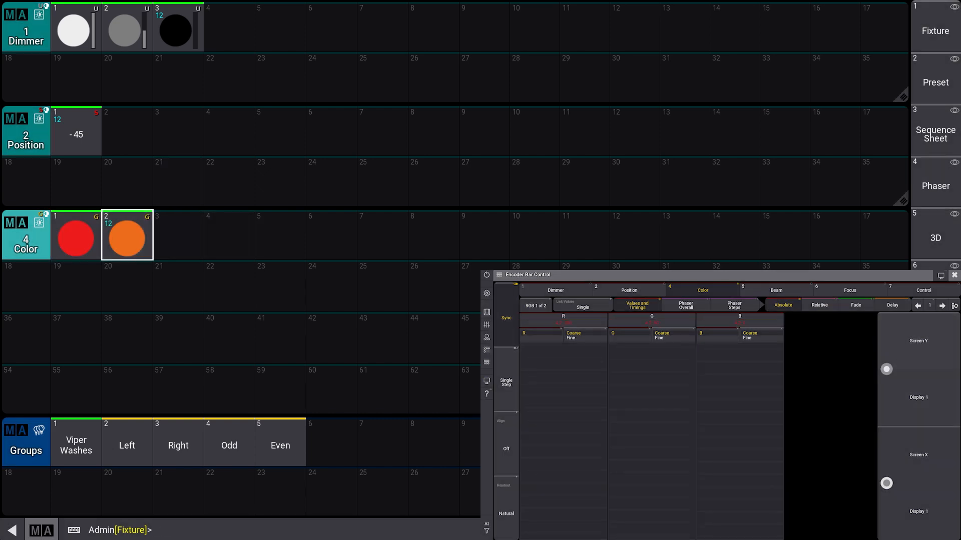
Step: Set green to 100 and store the yellow mix as Color preset 3
left_click(651, 318)
type("100")
key("Return")
key("s")
left_click(178, 235)
Step: Store pure green as Color preset 4 and pure blue as Color preset 5
left_click(229, 235)
left_click(740, 319)
left_click(280, 235)
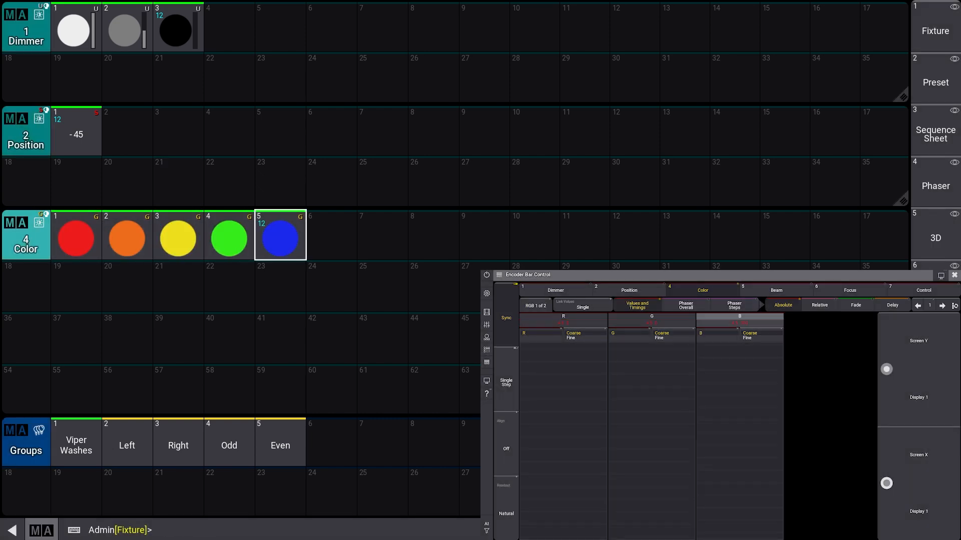
Step: Add some red to the blue and store the violet-blue mix as Color preset 6
left_click(563, 319)
key("s")
left_click(331, 235)
Step: Set red to 100 and store the magenta mix as Color preset 7
left_click(563, 319)
type("100")
key("Return")
key("s")
left_click(382, 235)
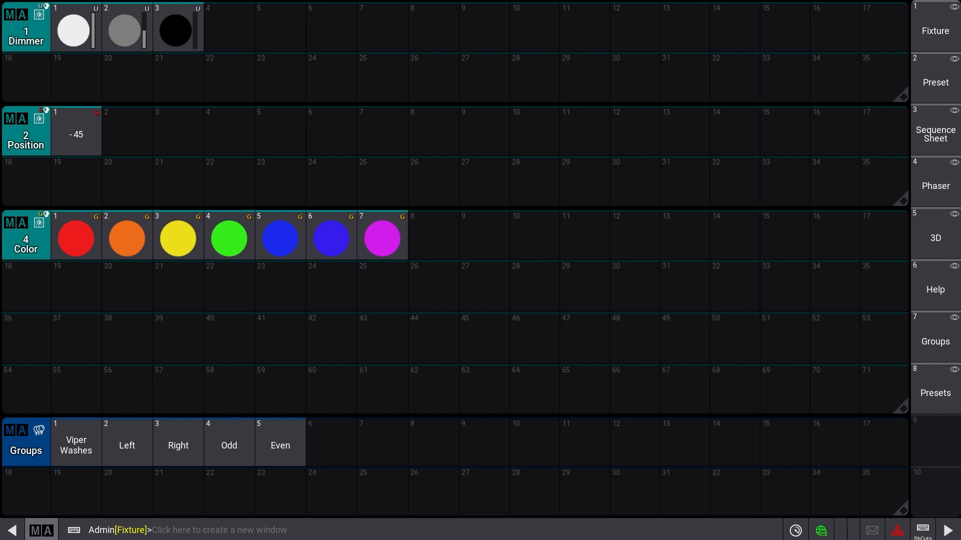
Step: Call Dimmer preset 1 for the washes and, in the 3D view, shorten the 3D window to free the lowest three rows
left_click(76, 28)
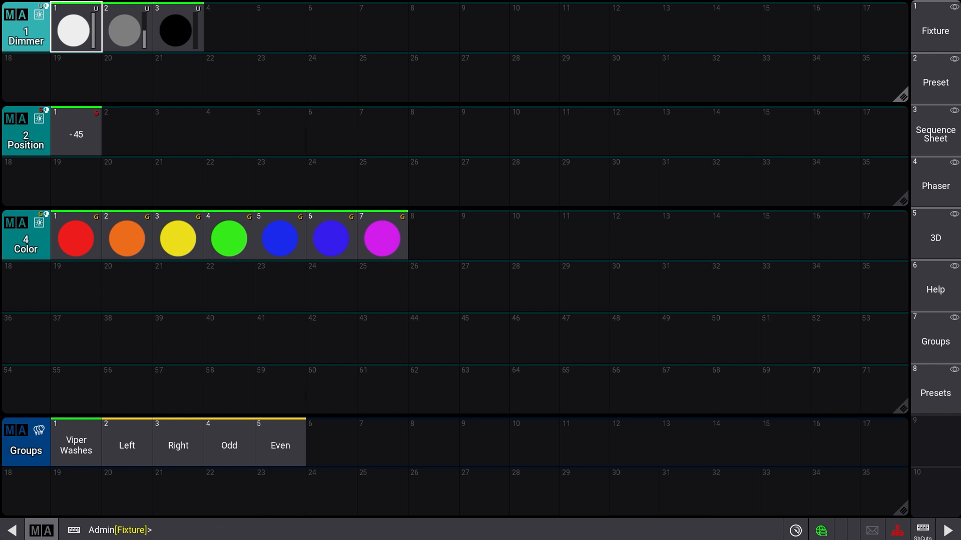
left_click(935, 238)
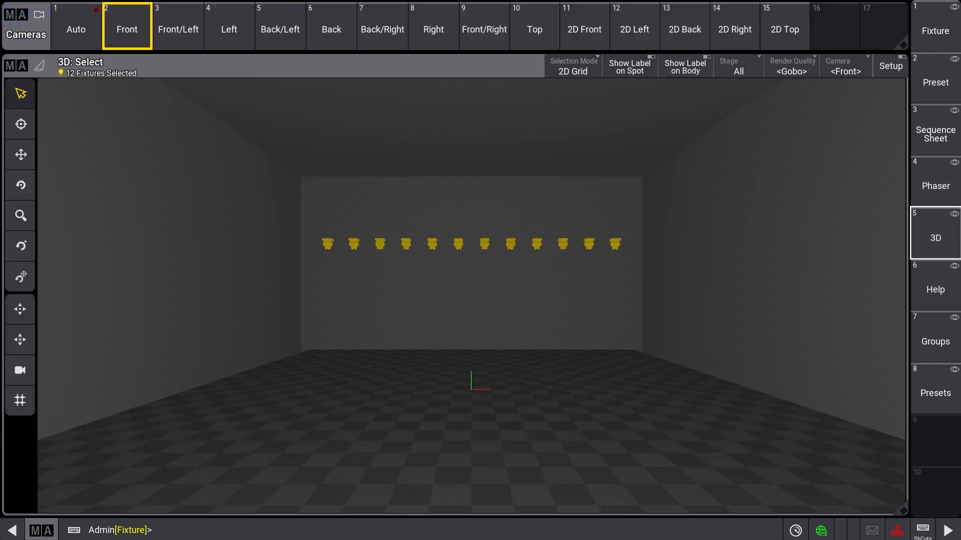
left_click_drag(914, 500, 914, 350)
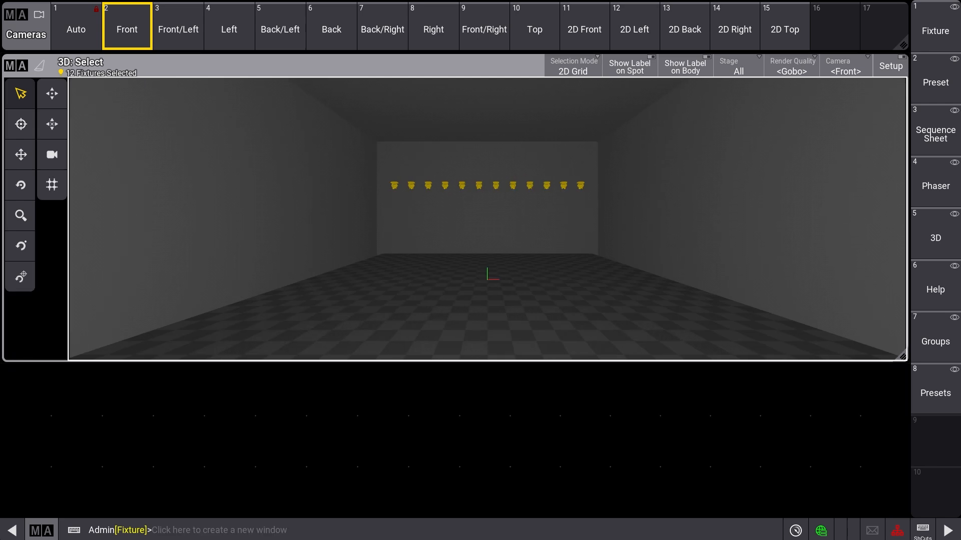
Step: Add a one-row Dimmer preset pool below the 3D window and a two-row Position preset pool beneath it
left_click(150, 441)
left_click(180, 337)
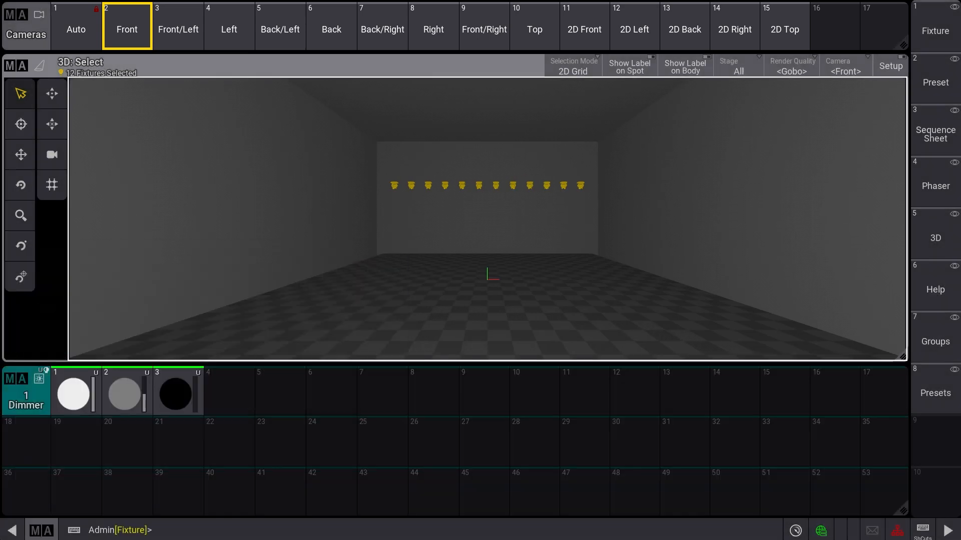
left_click_drag(903, 508, 904, 411)
left_click(150, 441)
left_click(165, 307)
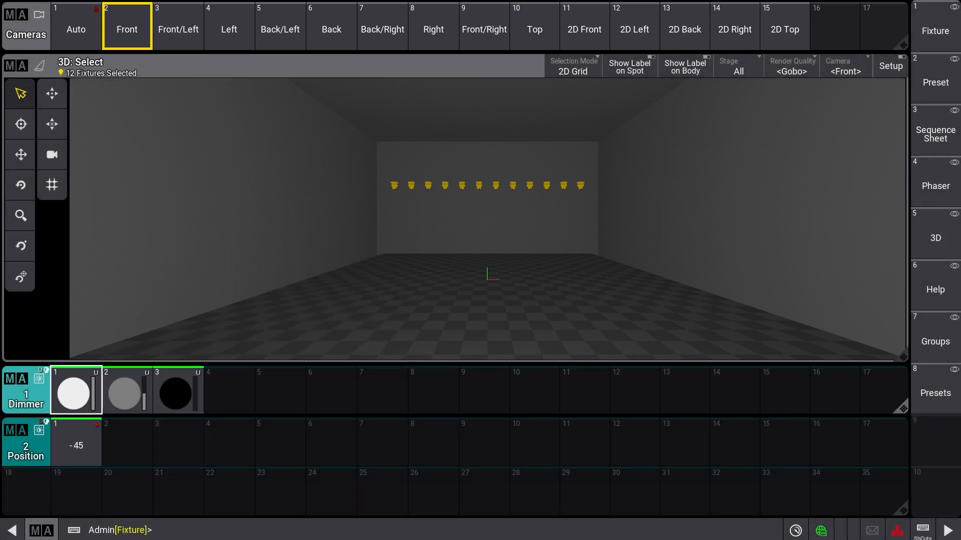
Step: Shorten the Position preset pool to one row and add a one-row Color preset pool beneath it
left_click_drag(908, 511, 905, 460)
left_click(150, 493)
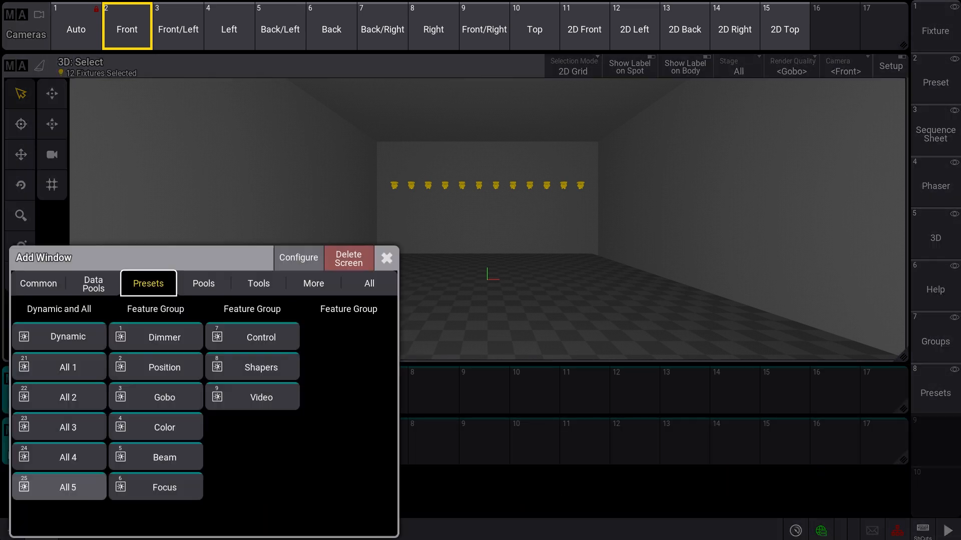
left_click(161, 364)
Step: Narrow the Dimmer preset pool to eight presets and add a Groups pool in the freed space beside it
left_click(904, 408)
left_click_drag(903, 408, 453, 407)
left_click(501, 390)
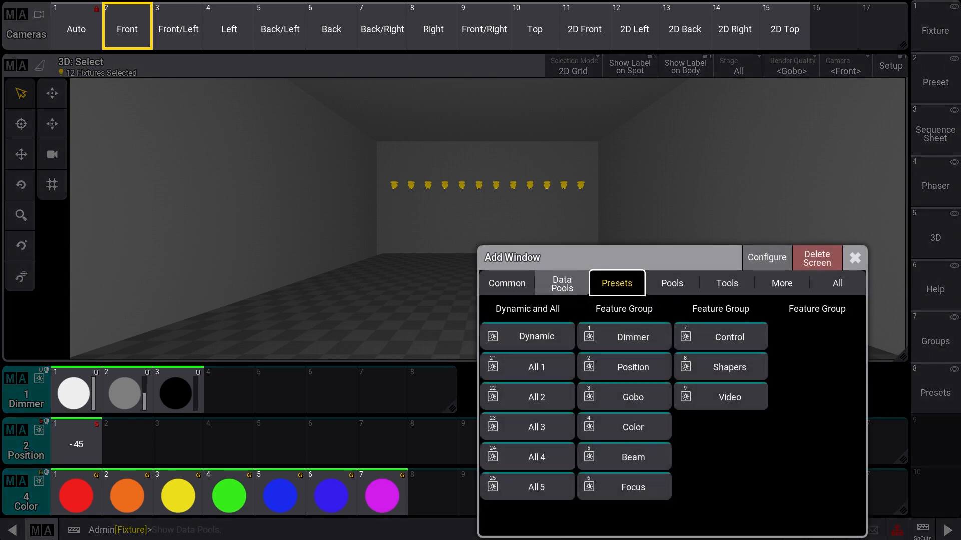
left_click(562, 284)
left_click(527, 456)
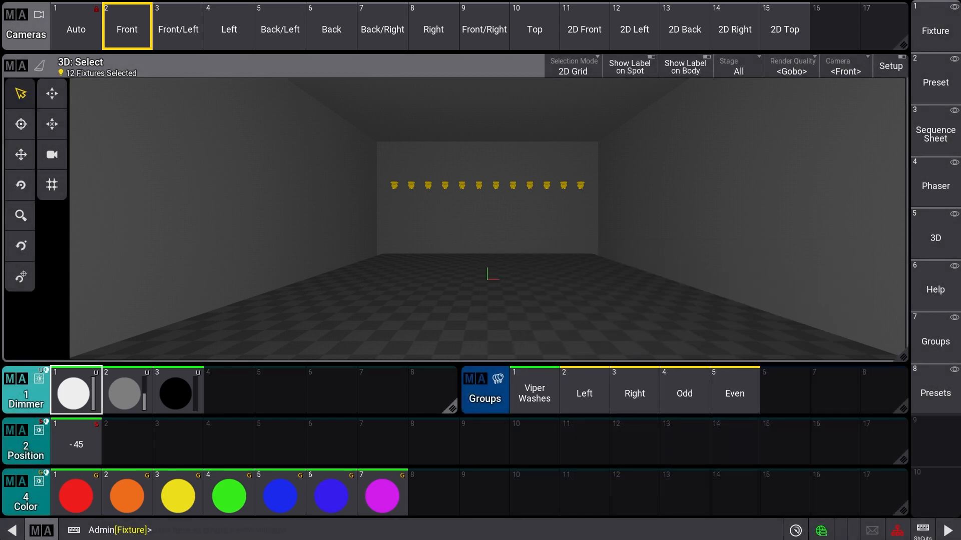
Step: Clear the selection, select the Viper Washes group and apply Dimmer preset 1, Position preset -45 and the yellow Color preset 3
key("Escape")
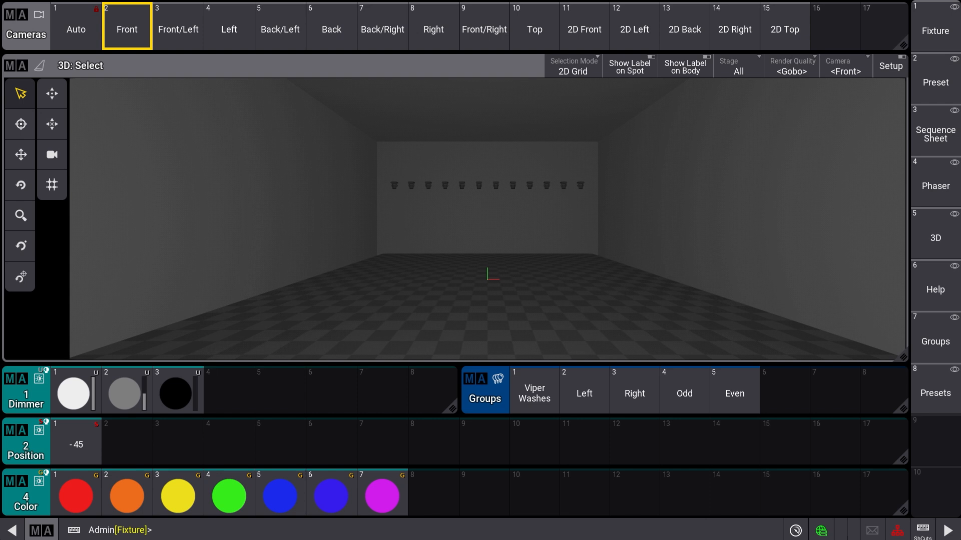
left_click(535, 394)
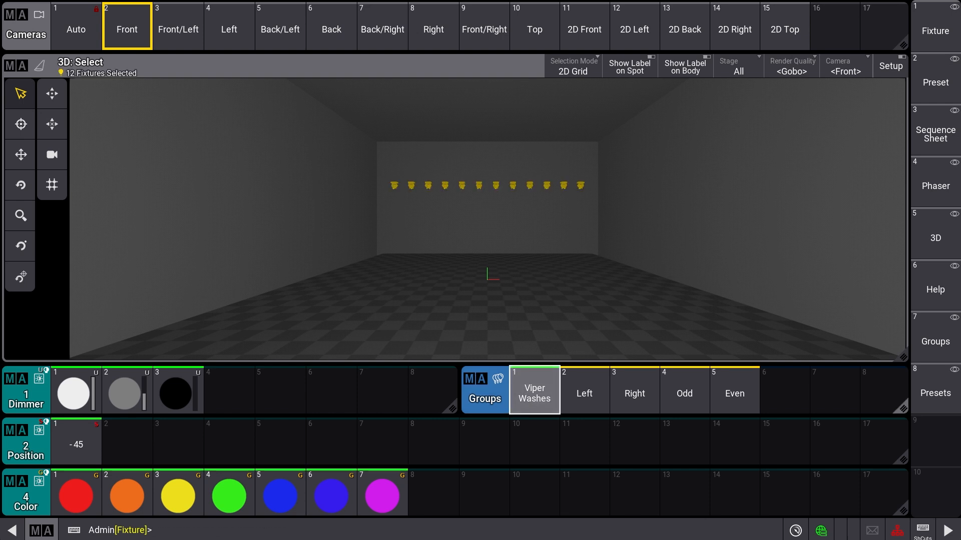
left_click(76, 393)
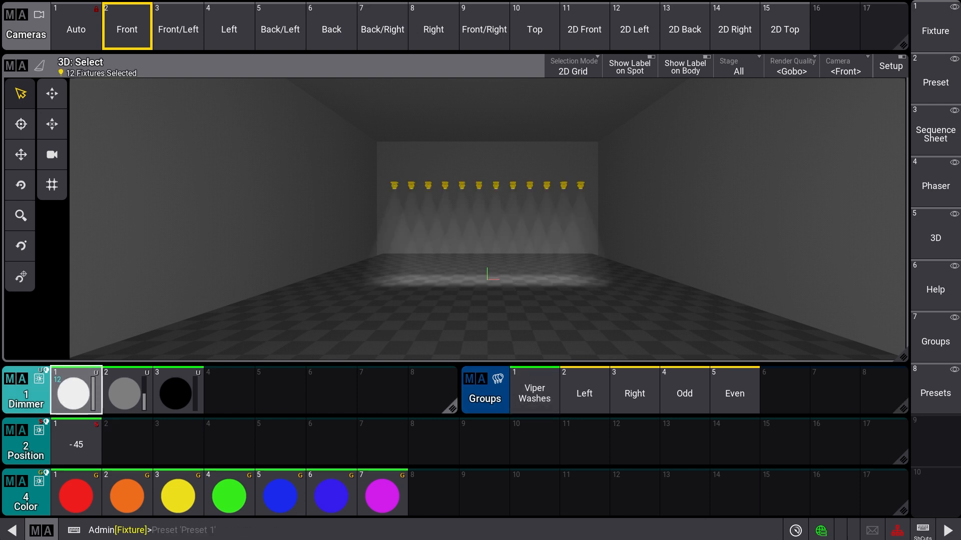
left_click(76, 443)
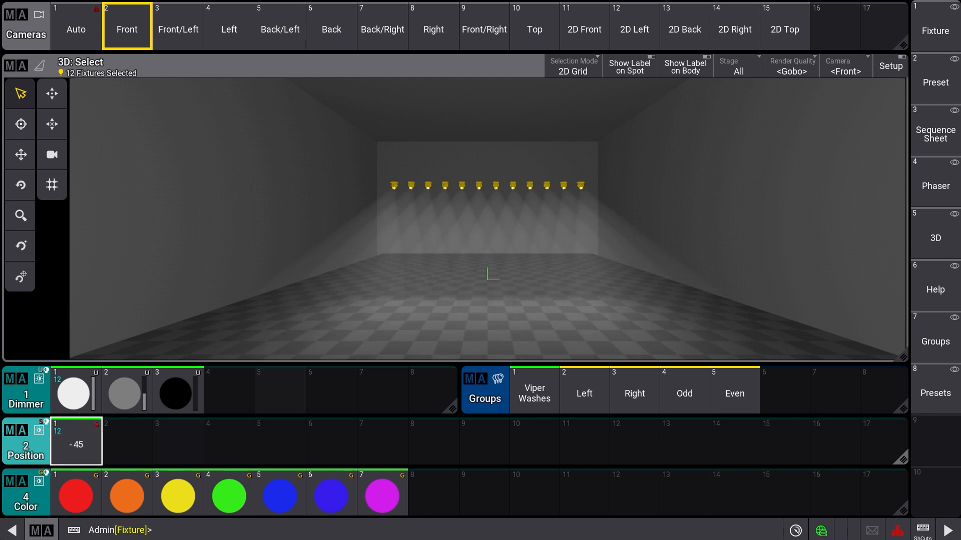
left_click(178, 493)
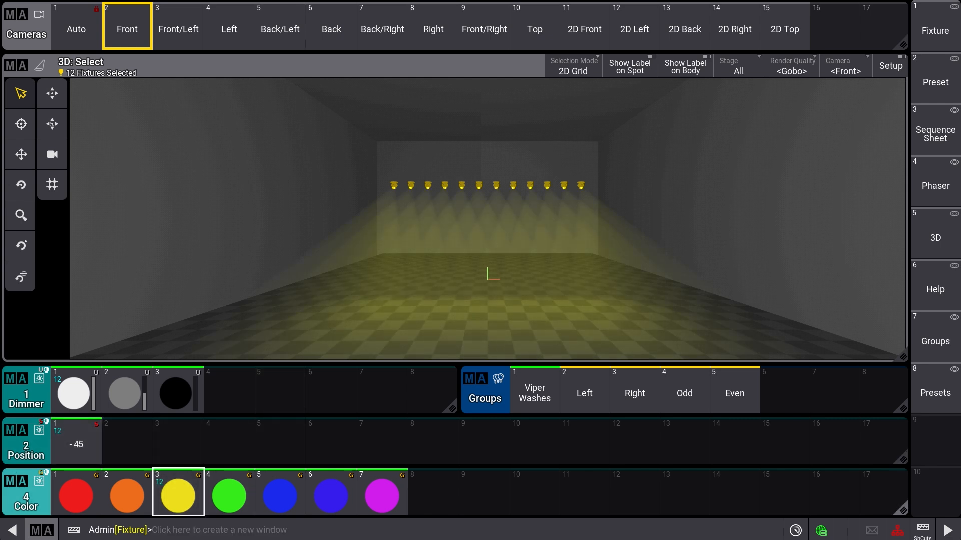